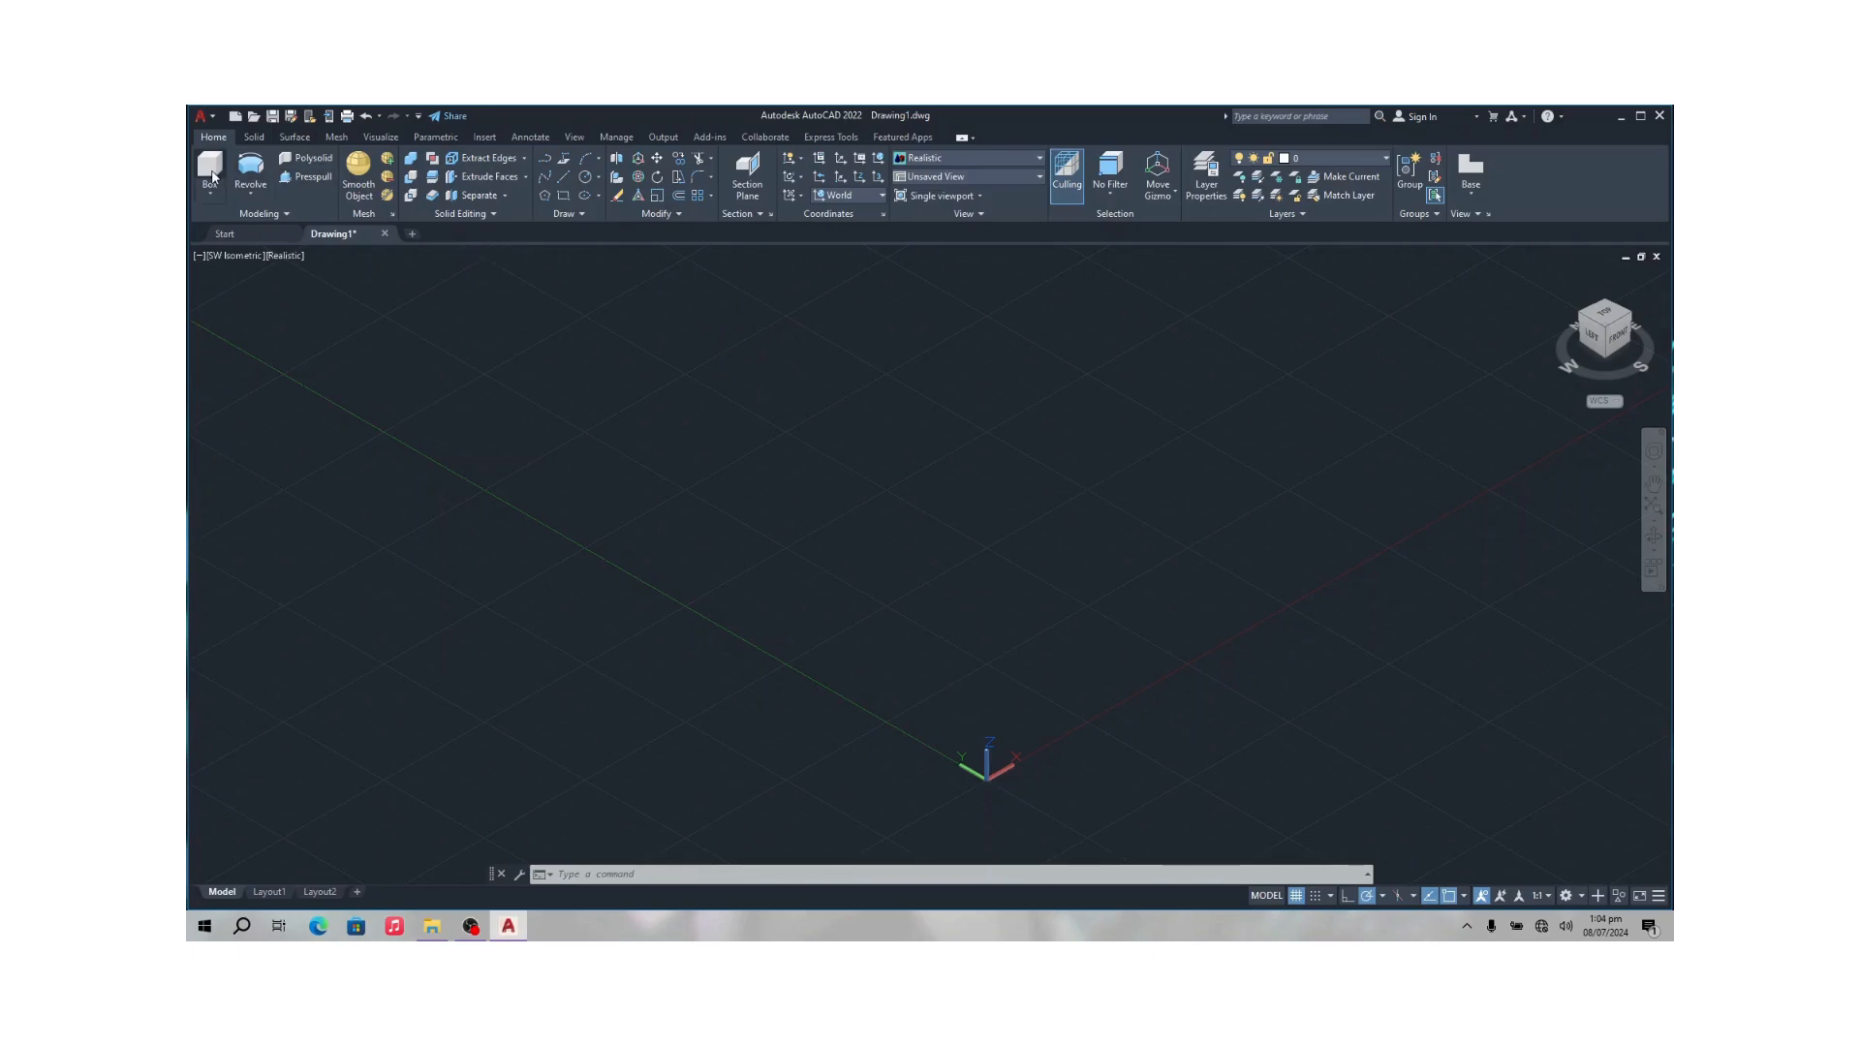
Draw a solid rectangular box freehand in the isometric view, setting its base corners and height by eye.
click(763, 384)
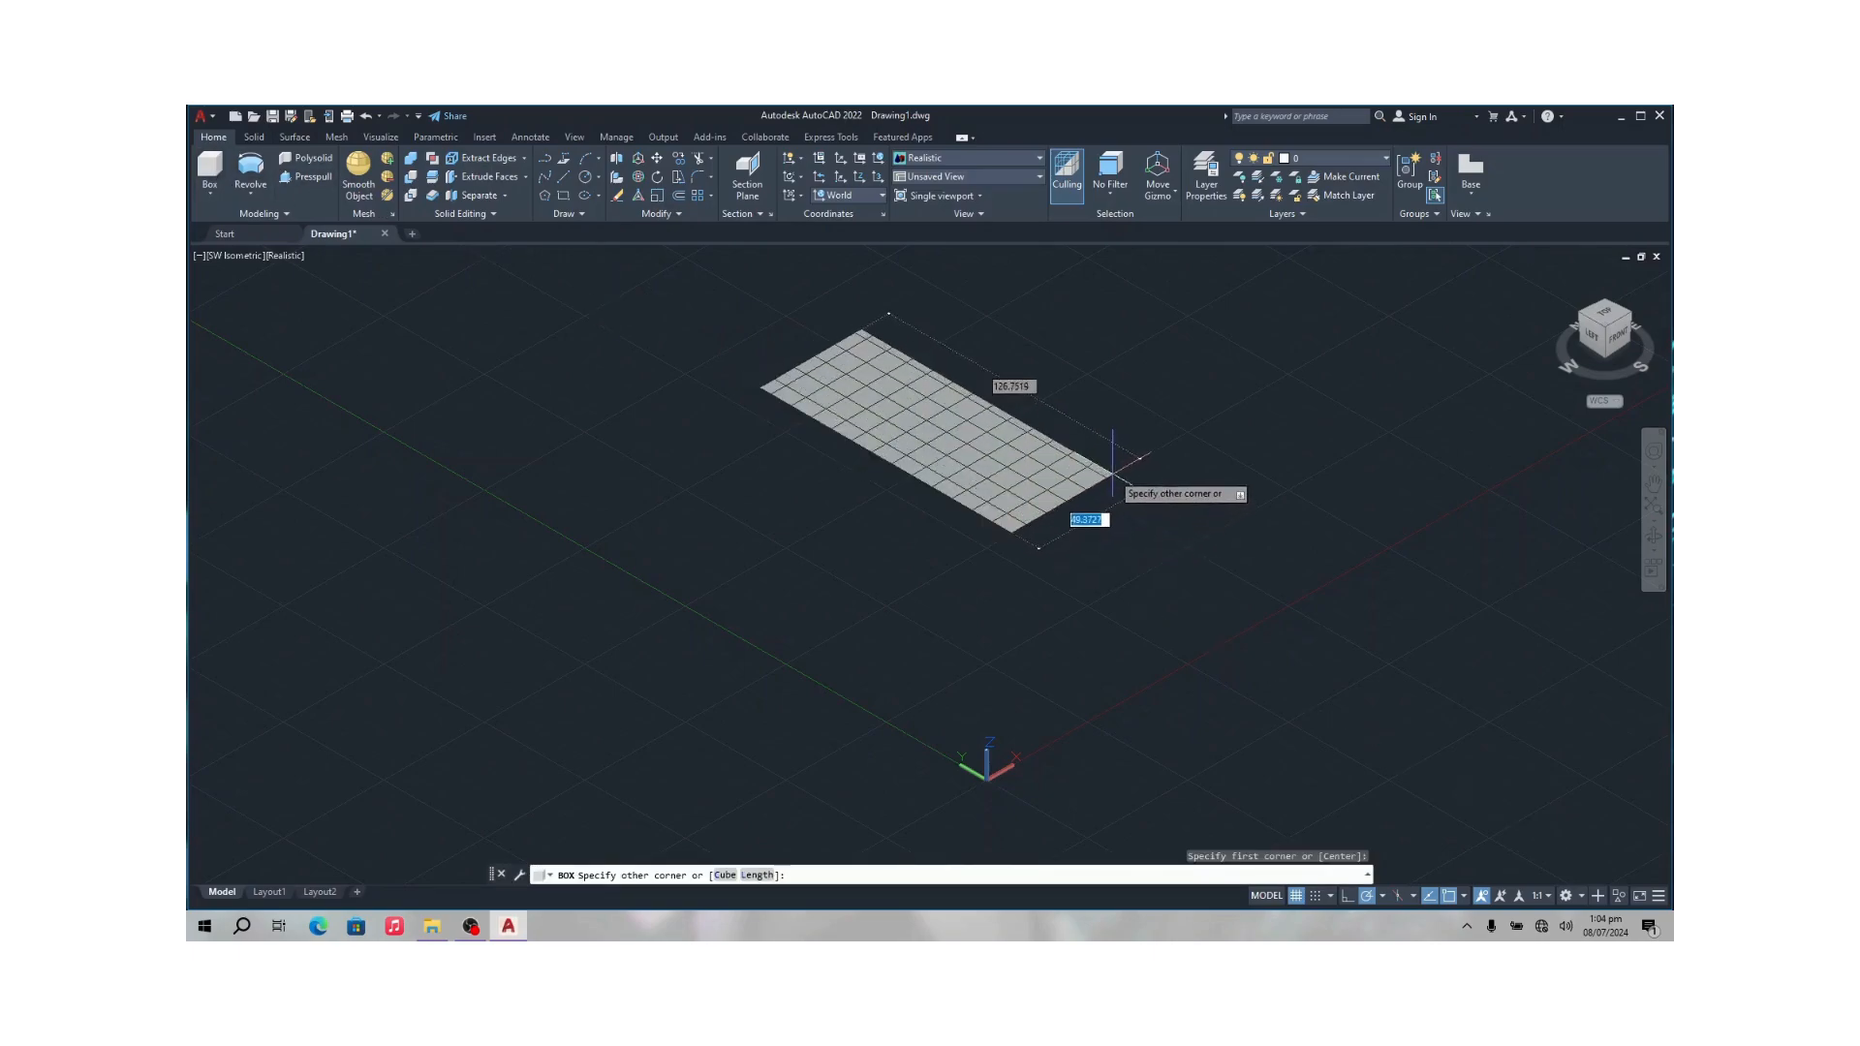
click(1070, 419)
click(1072, 353)
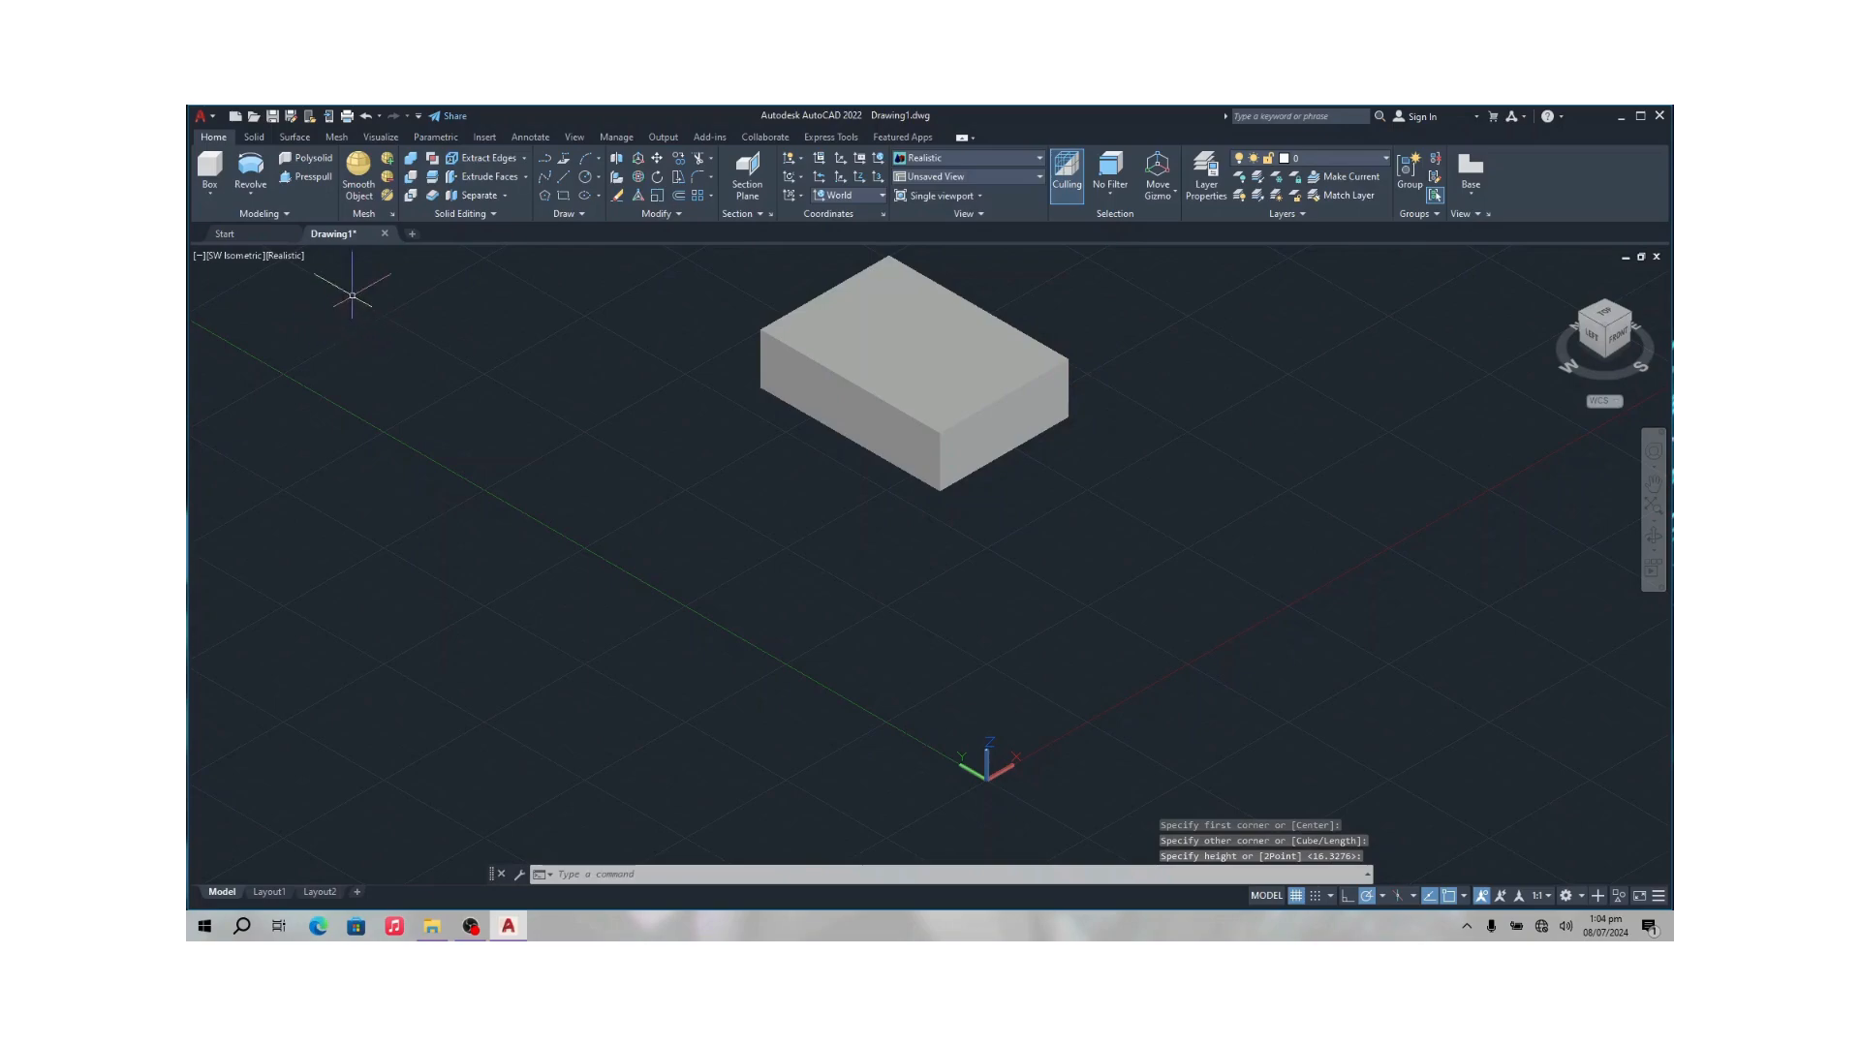
Fillet the short front top edge of the box with Fillet Edge, accepting the default radius.
click(255, 137)
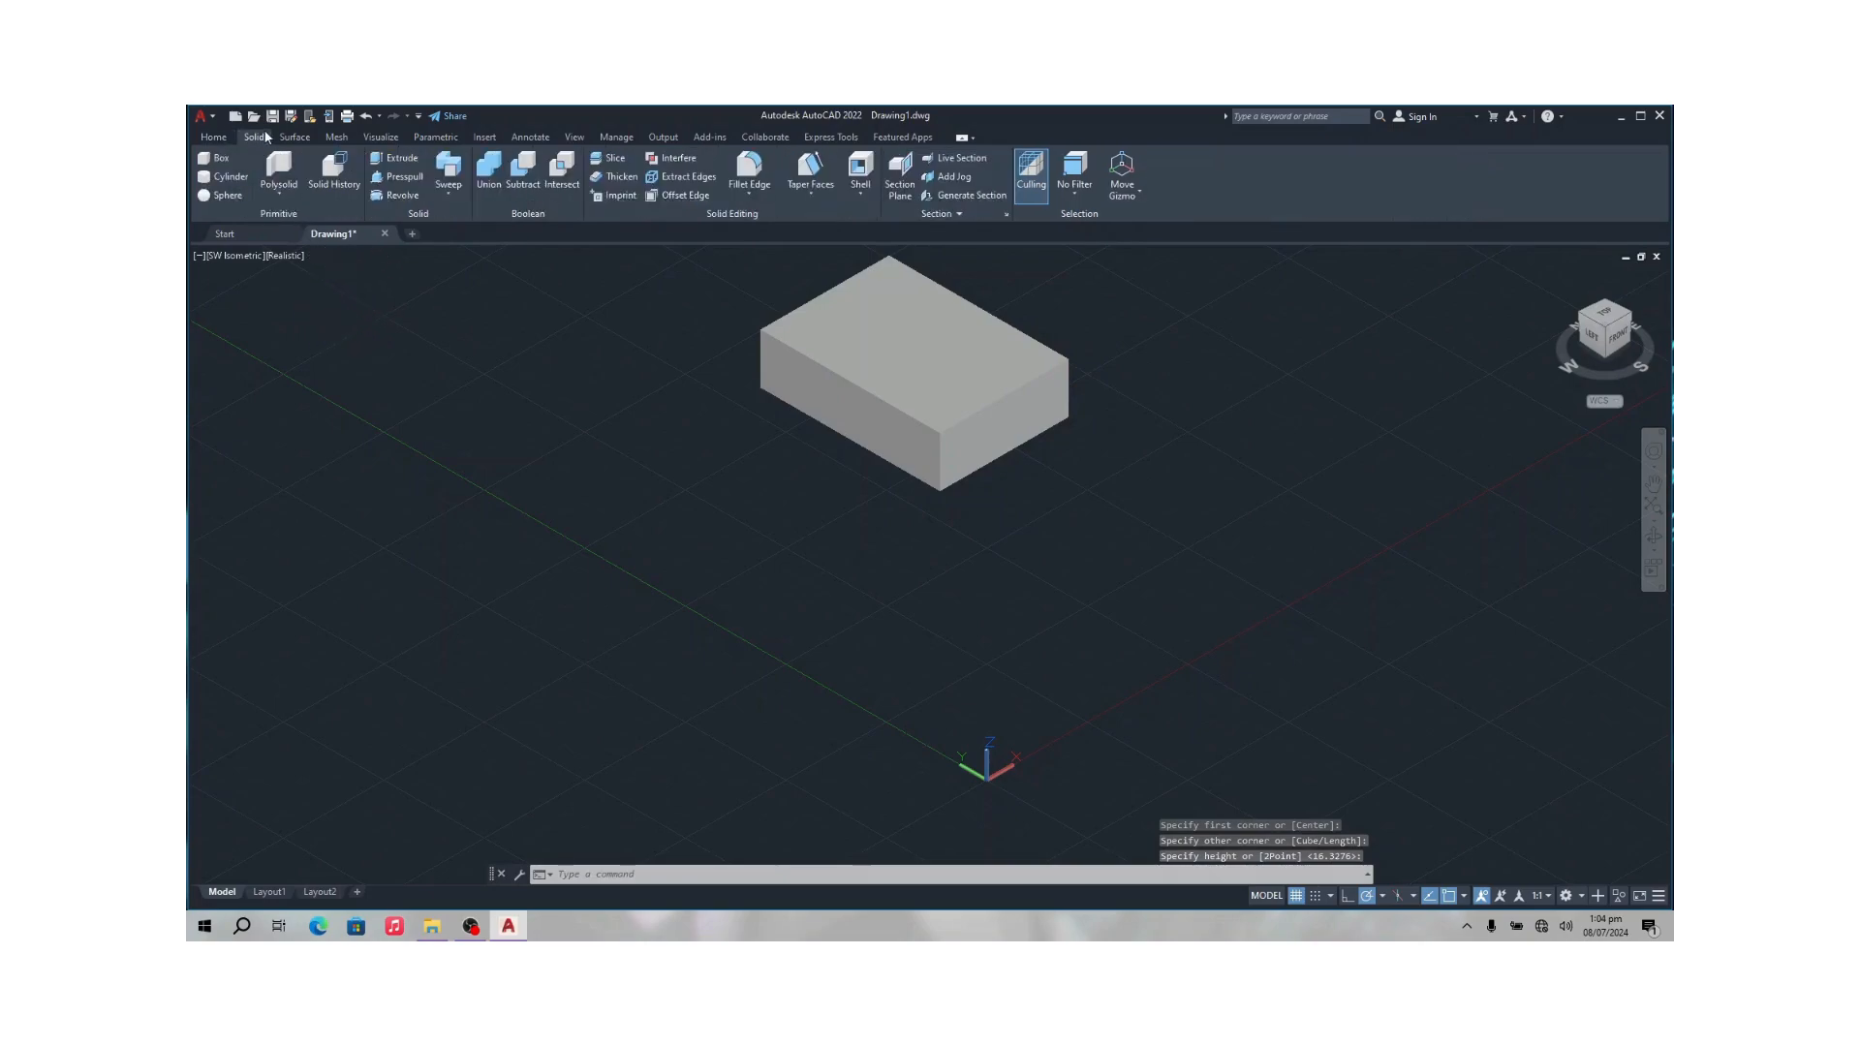
click(929, 326)
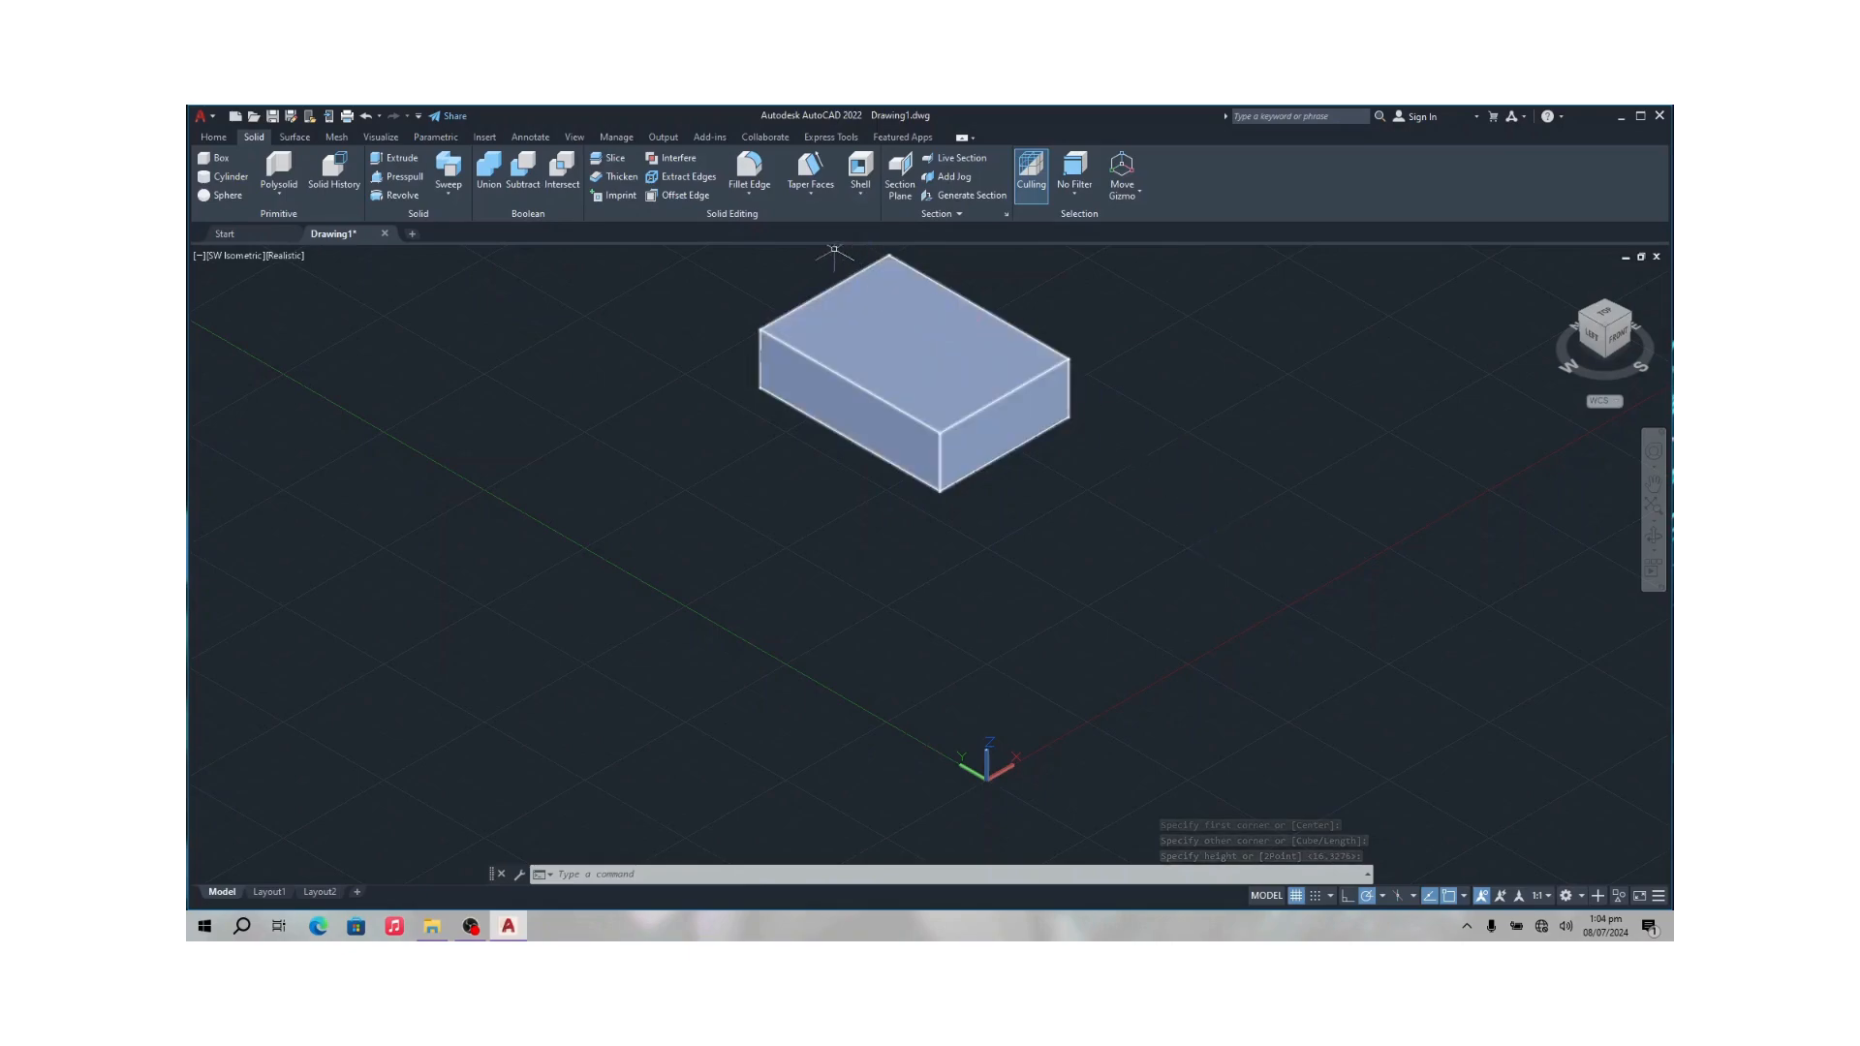
key(Escape)
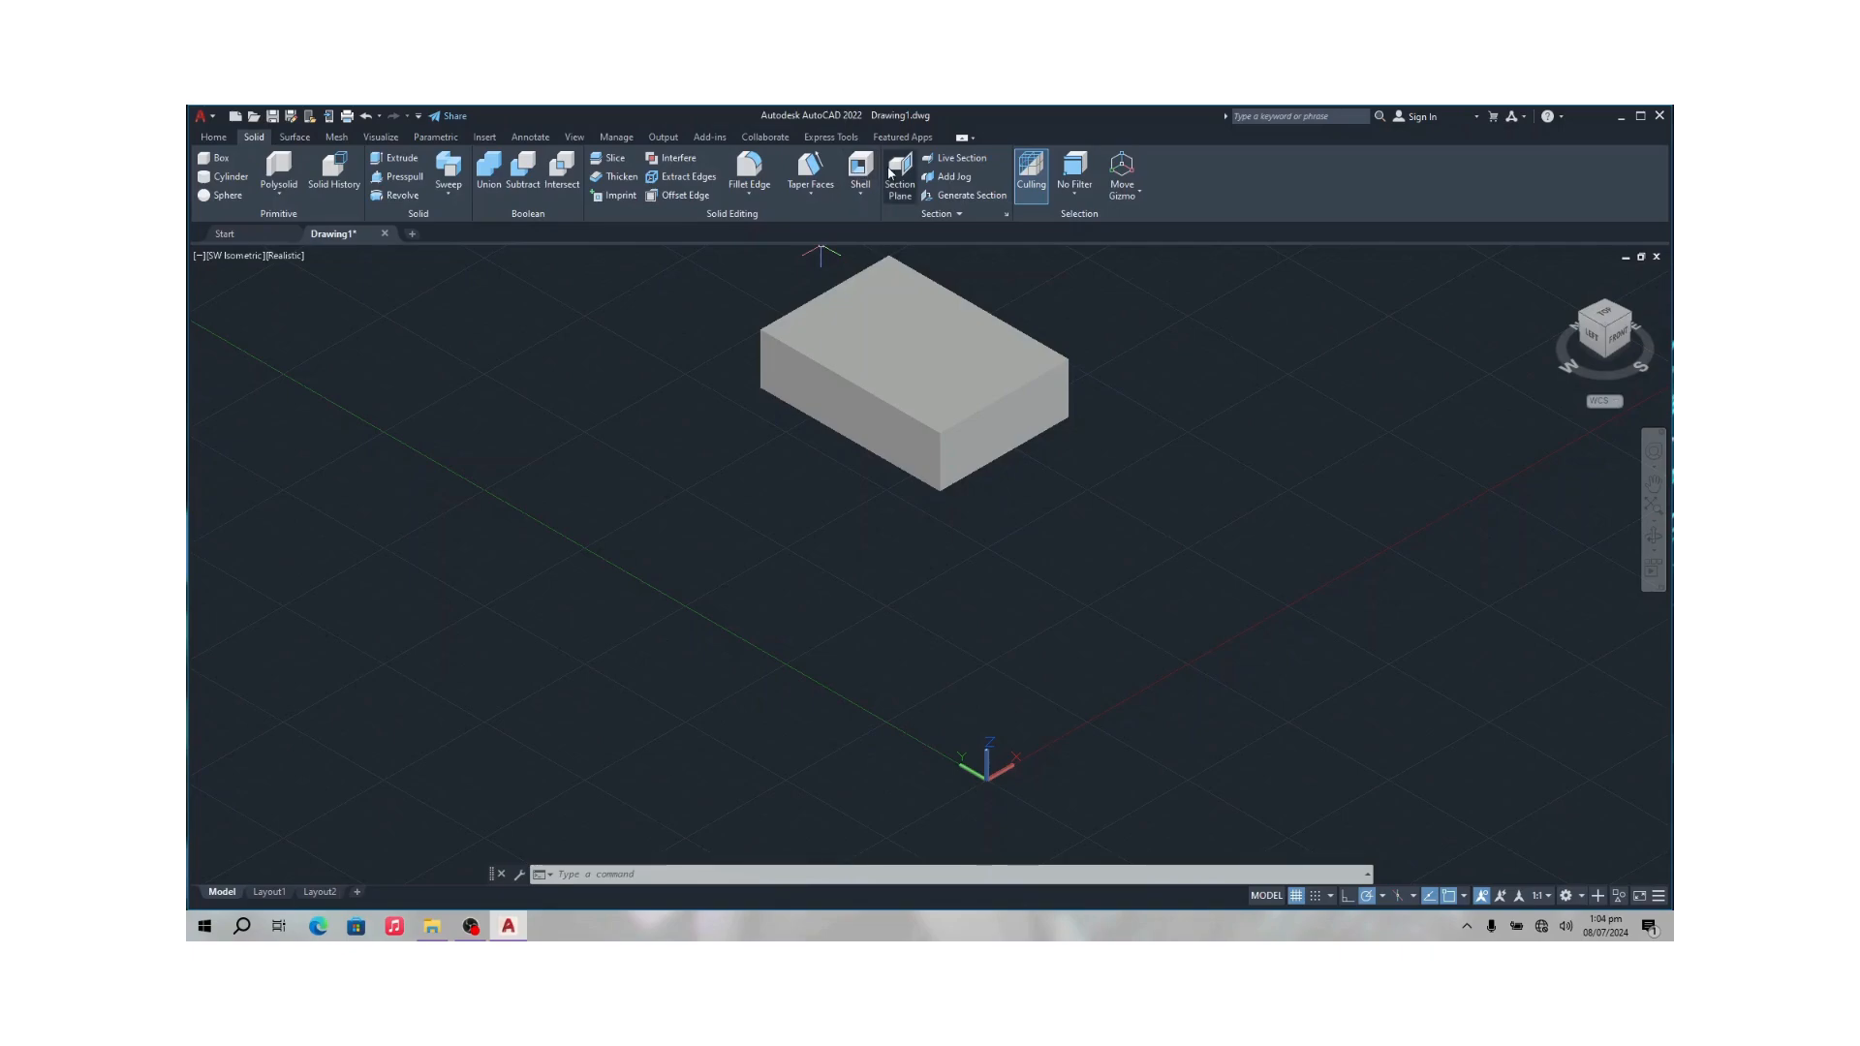
click(749, 171)
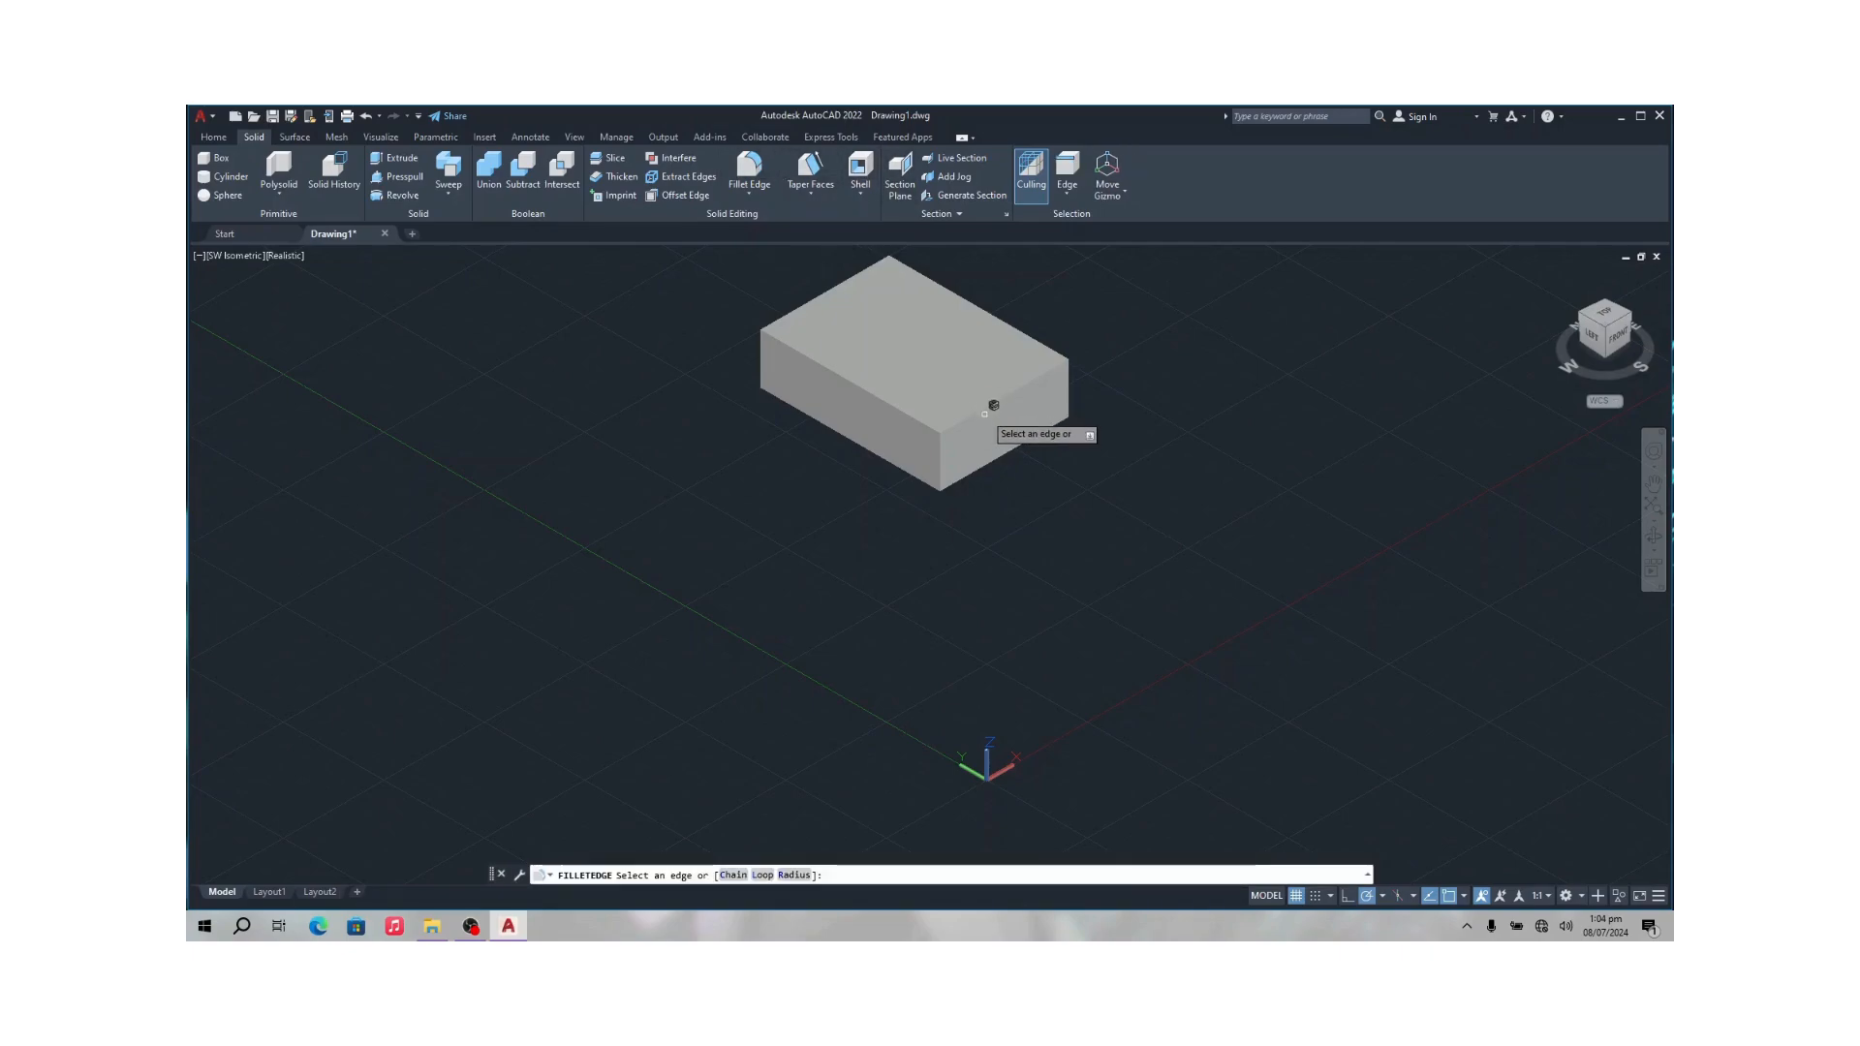
scroll(988, 399, up, 2)
scroll(990, 401, up, 3)
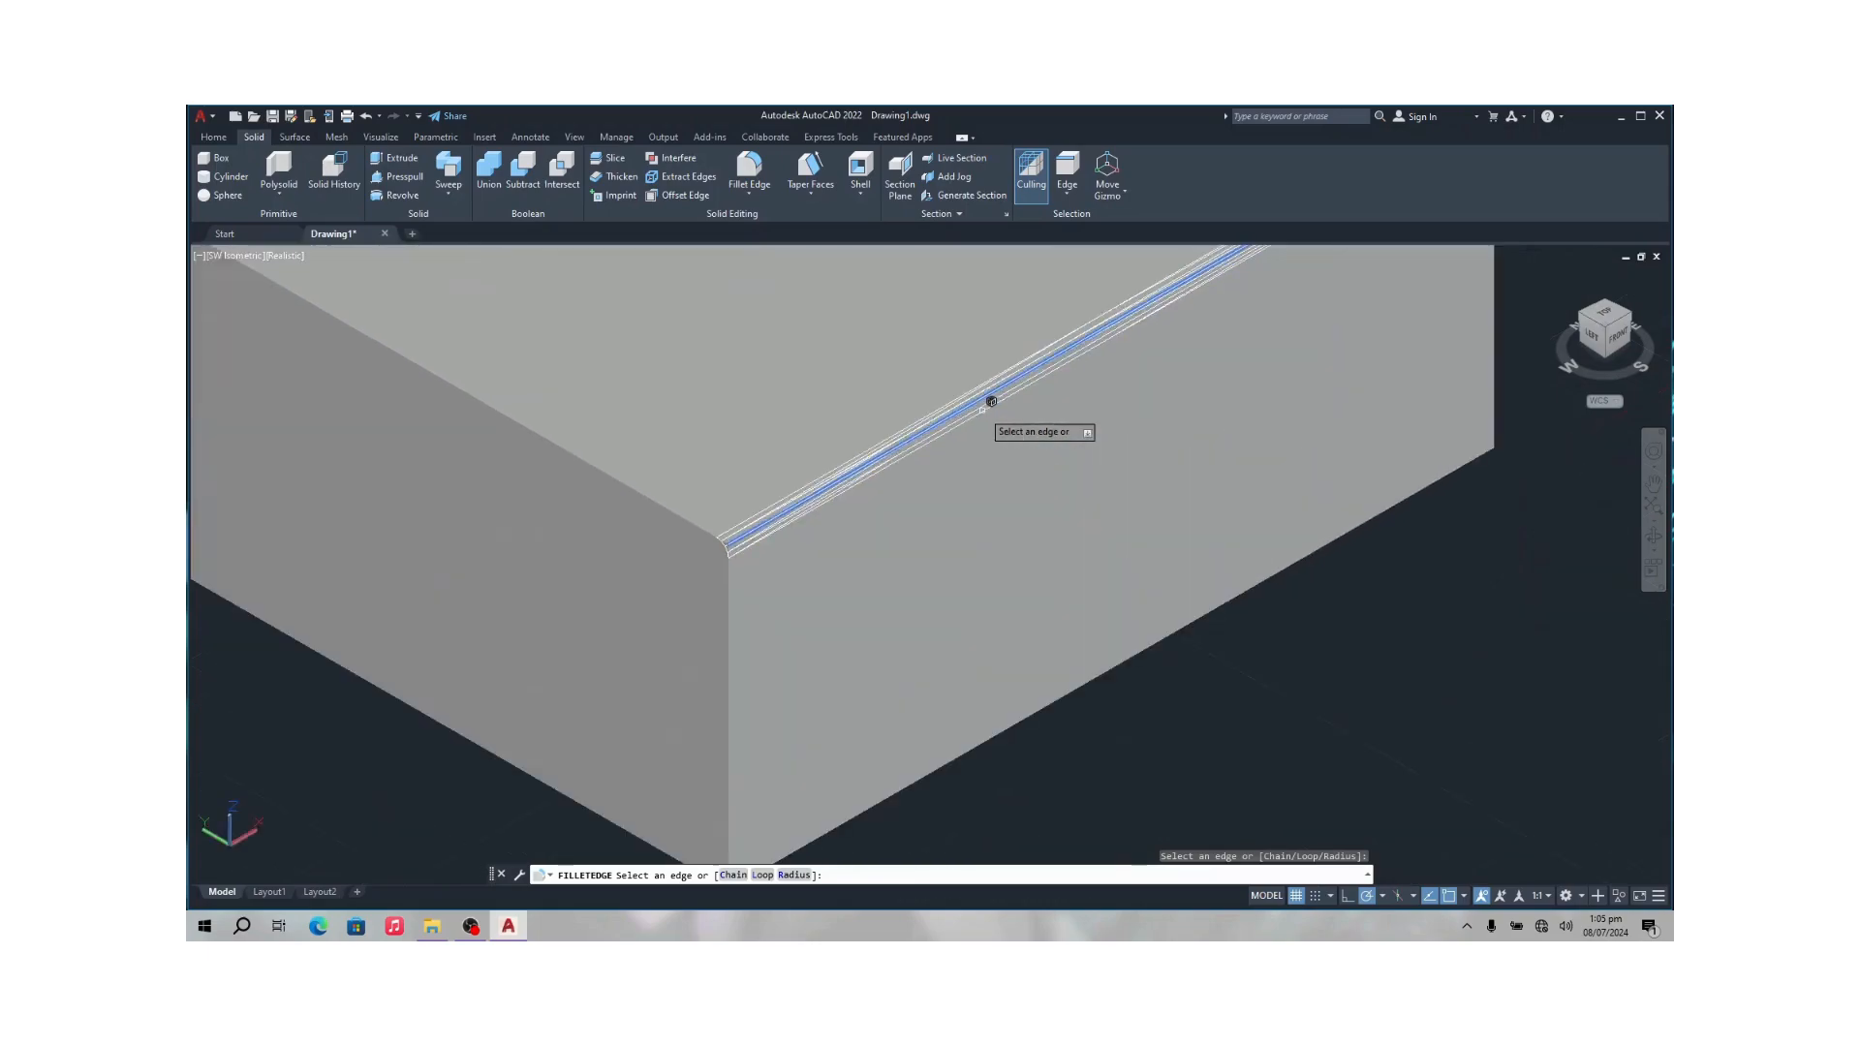
scroll(990, 401, down, 1)
click(990, 401)
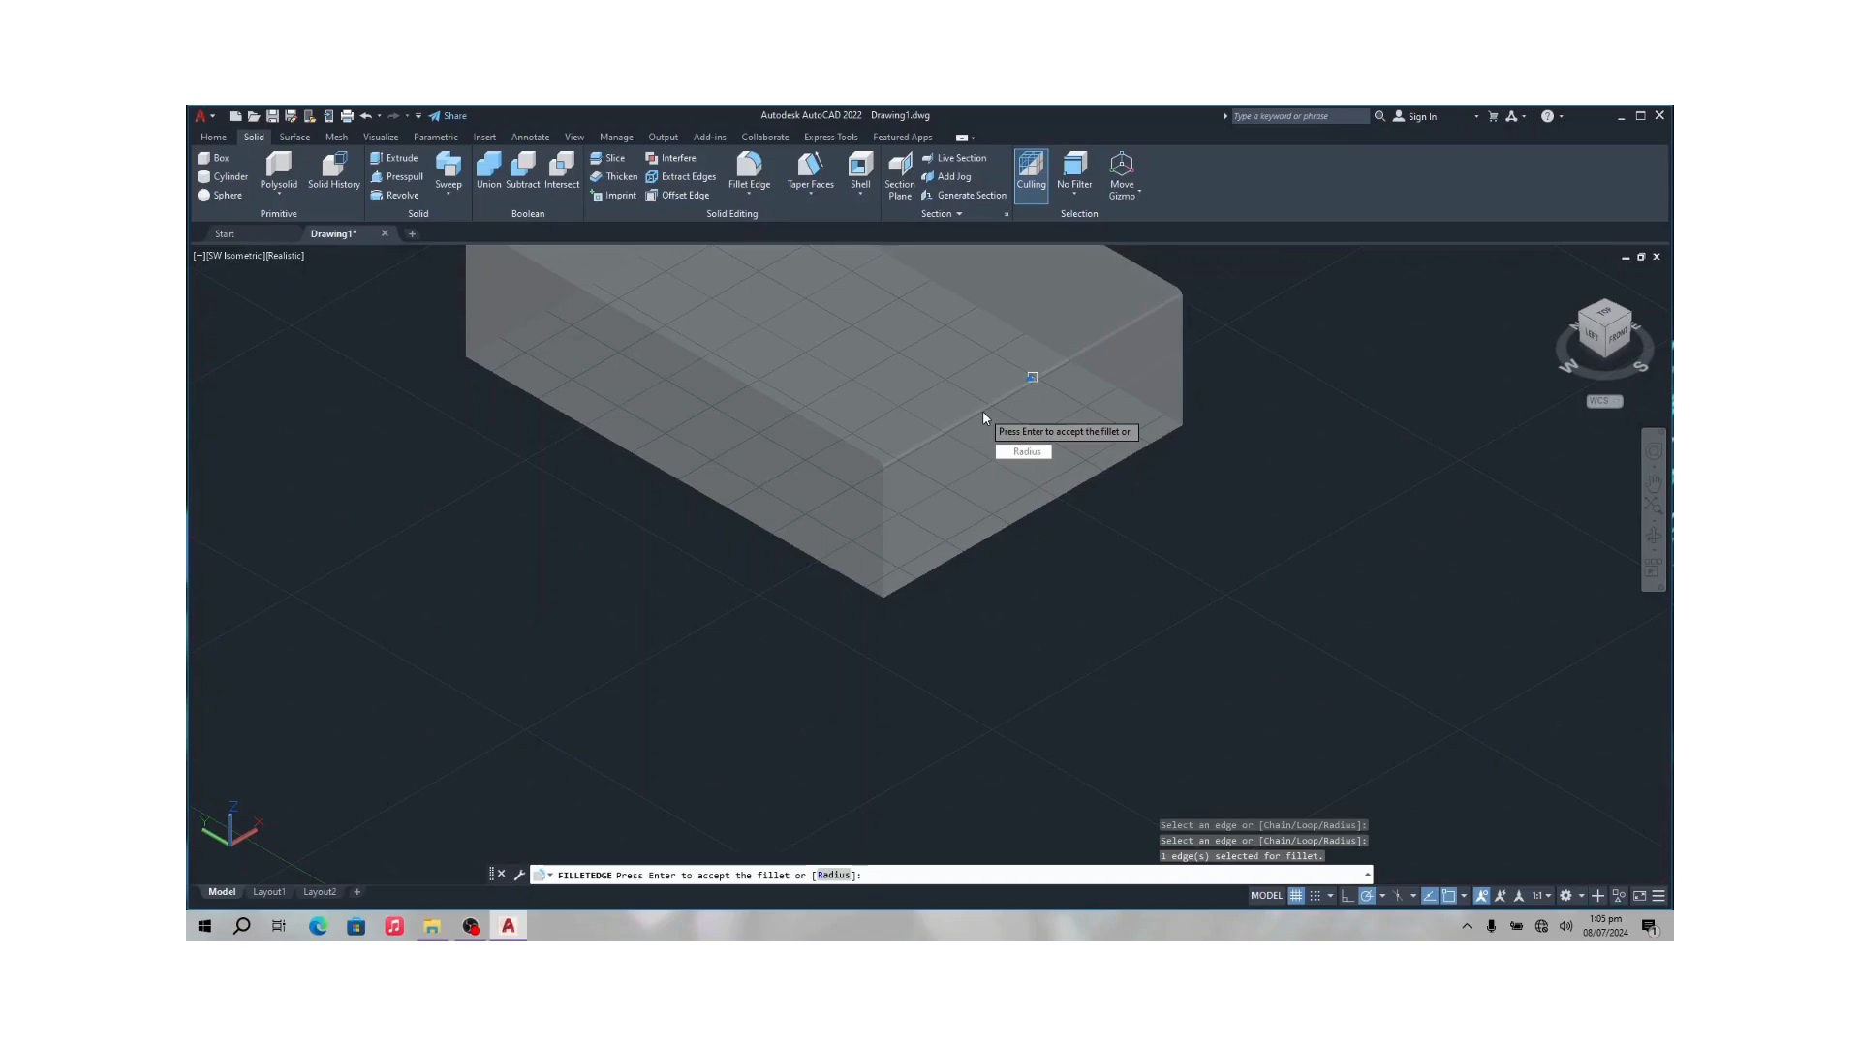
key(Return)
scroll(1122, 363, up, 3)
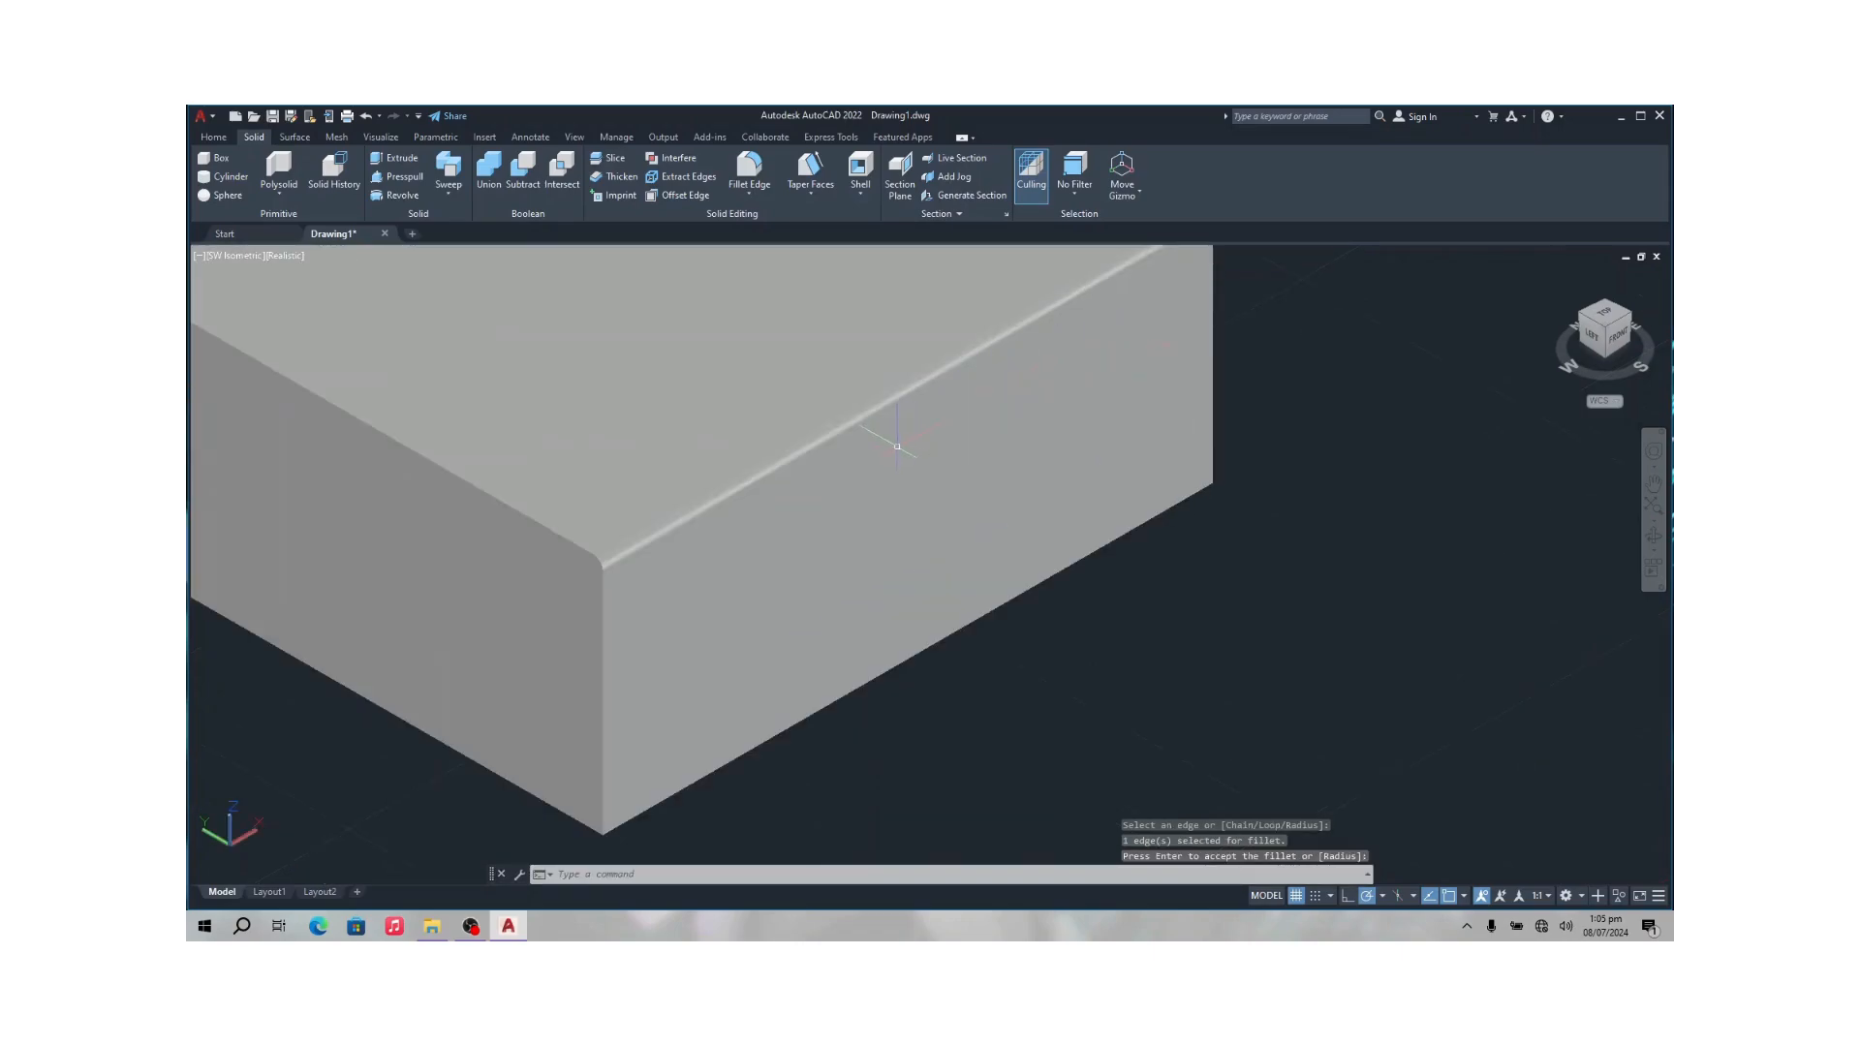
scroll(884, 399, down, 5)
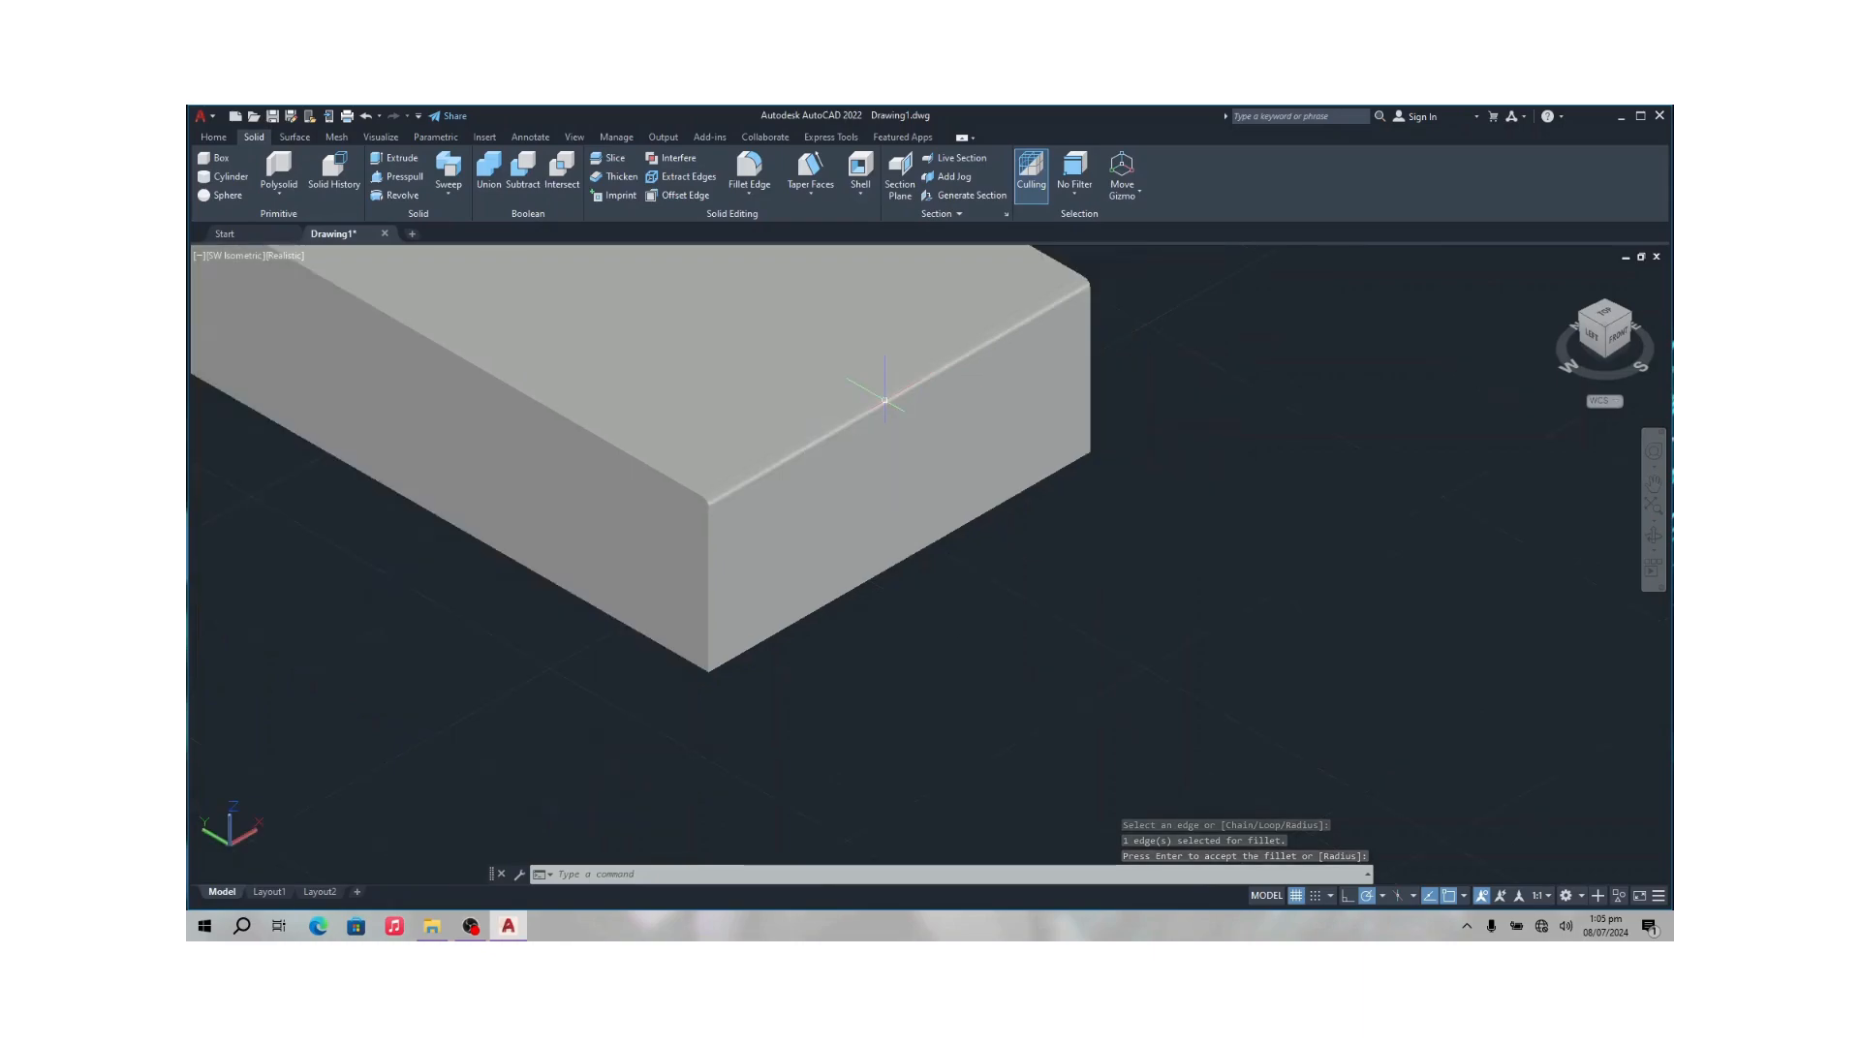
scroll(885, 399, up, 5)
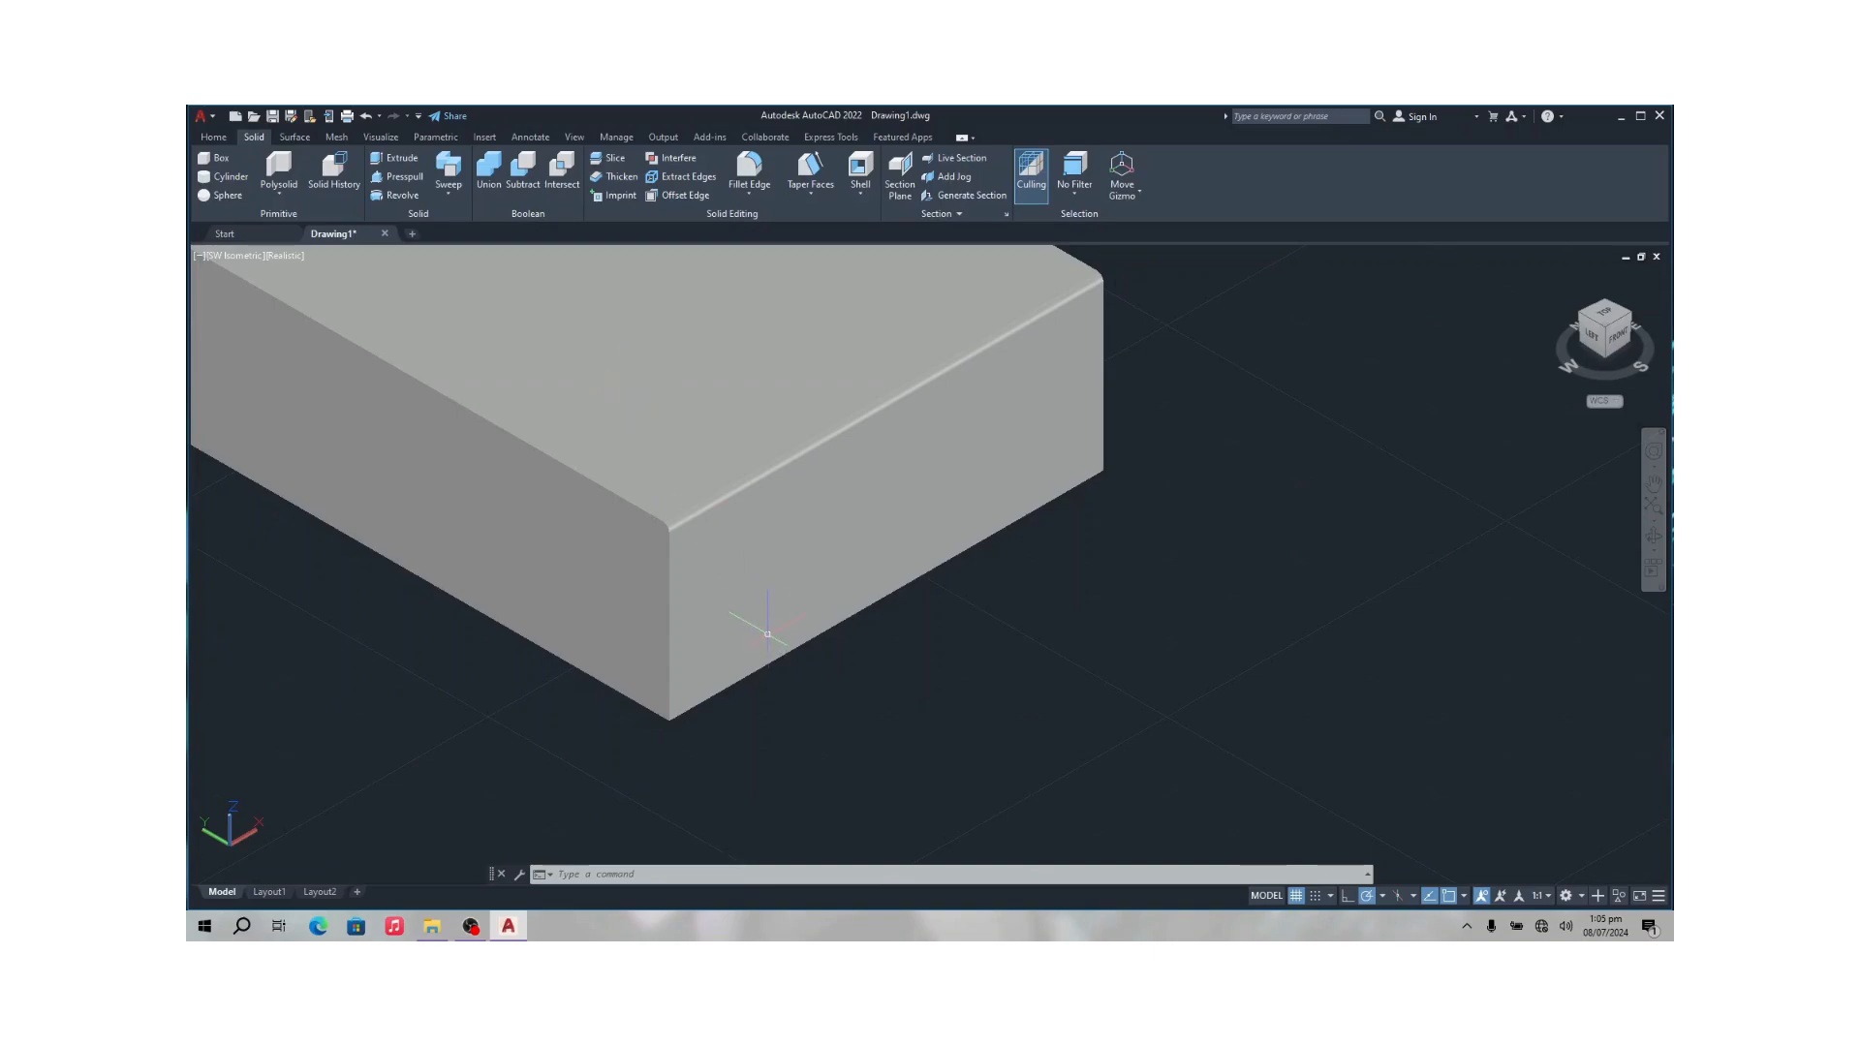
scroll(771, 566, down, 4)
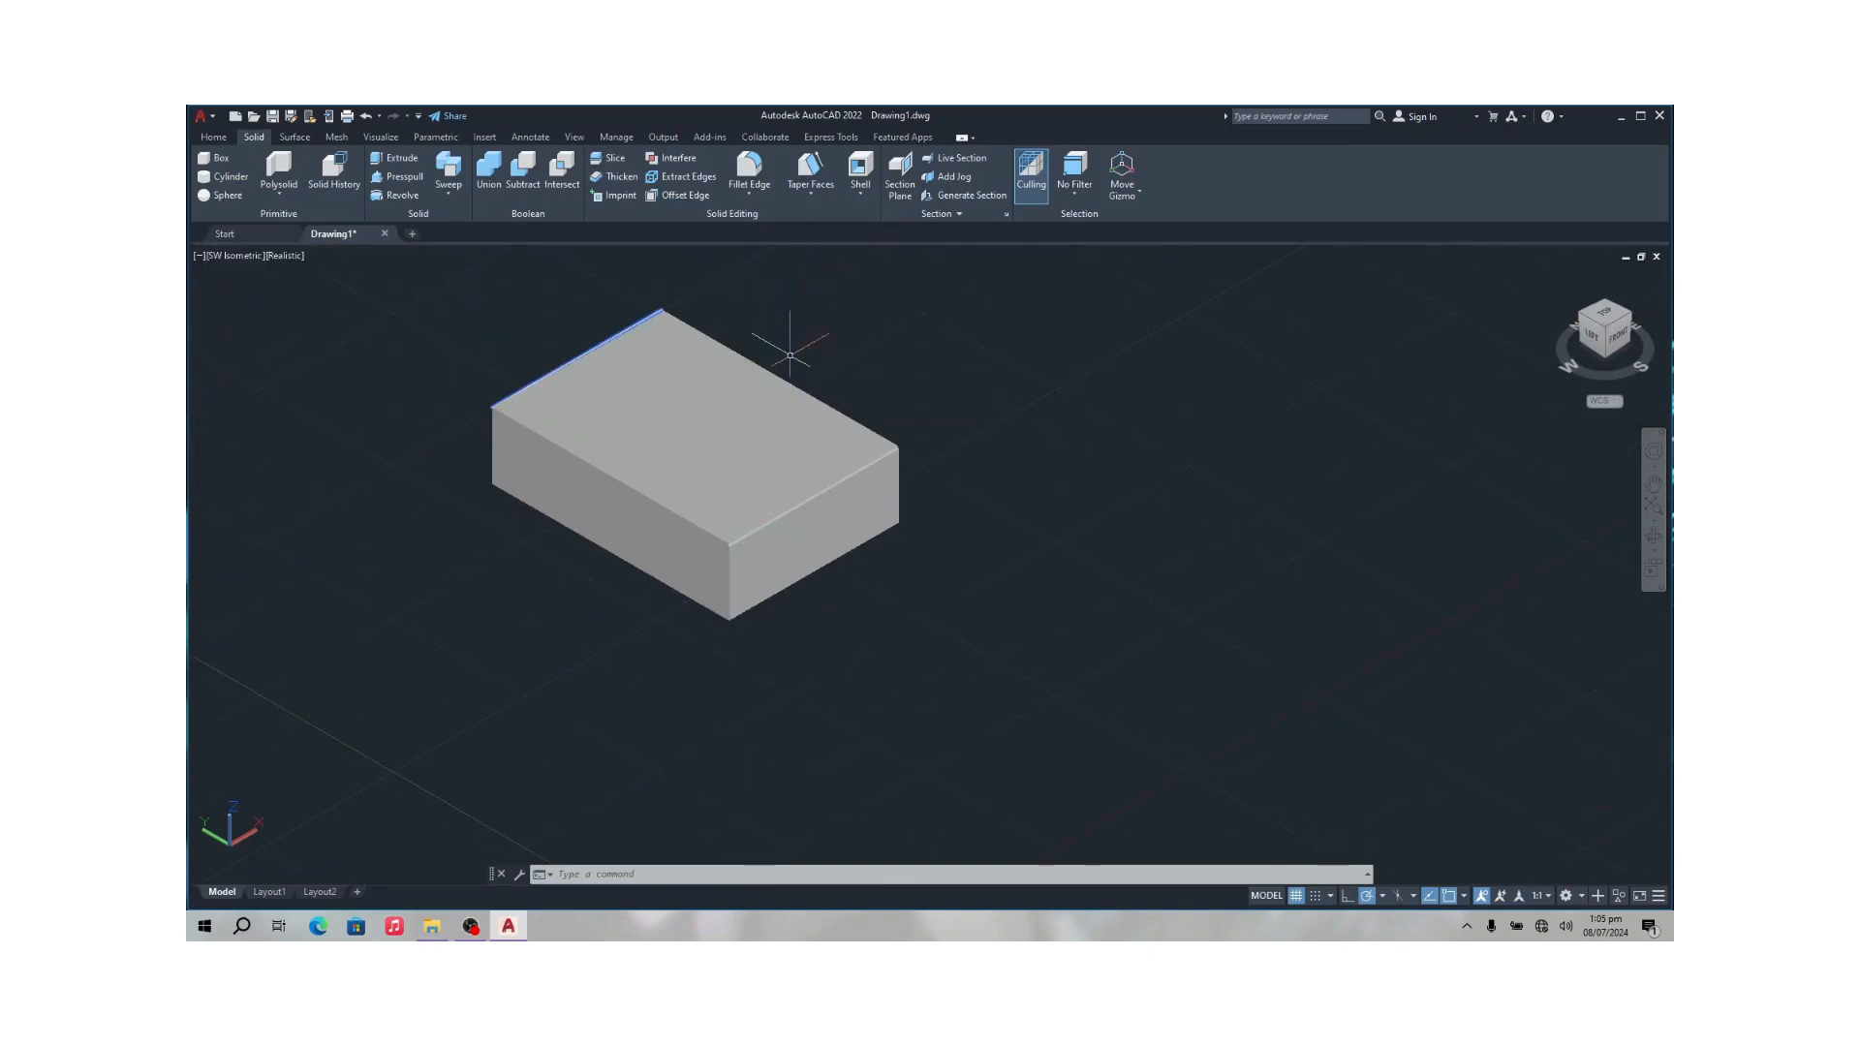
scroll(771, 392, up, 2)
click(754, 197)
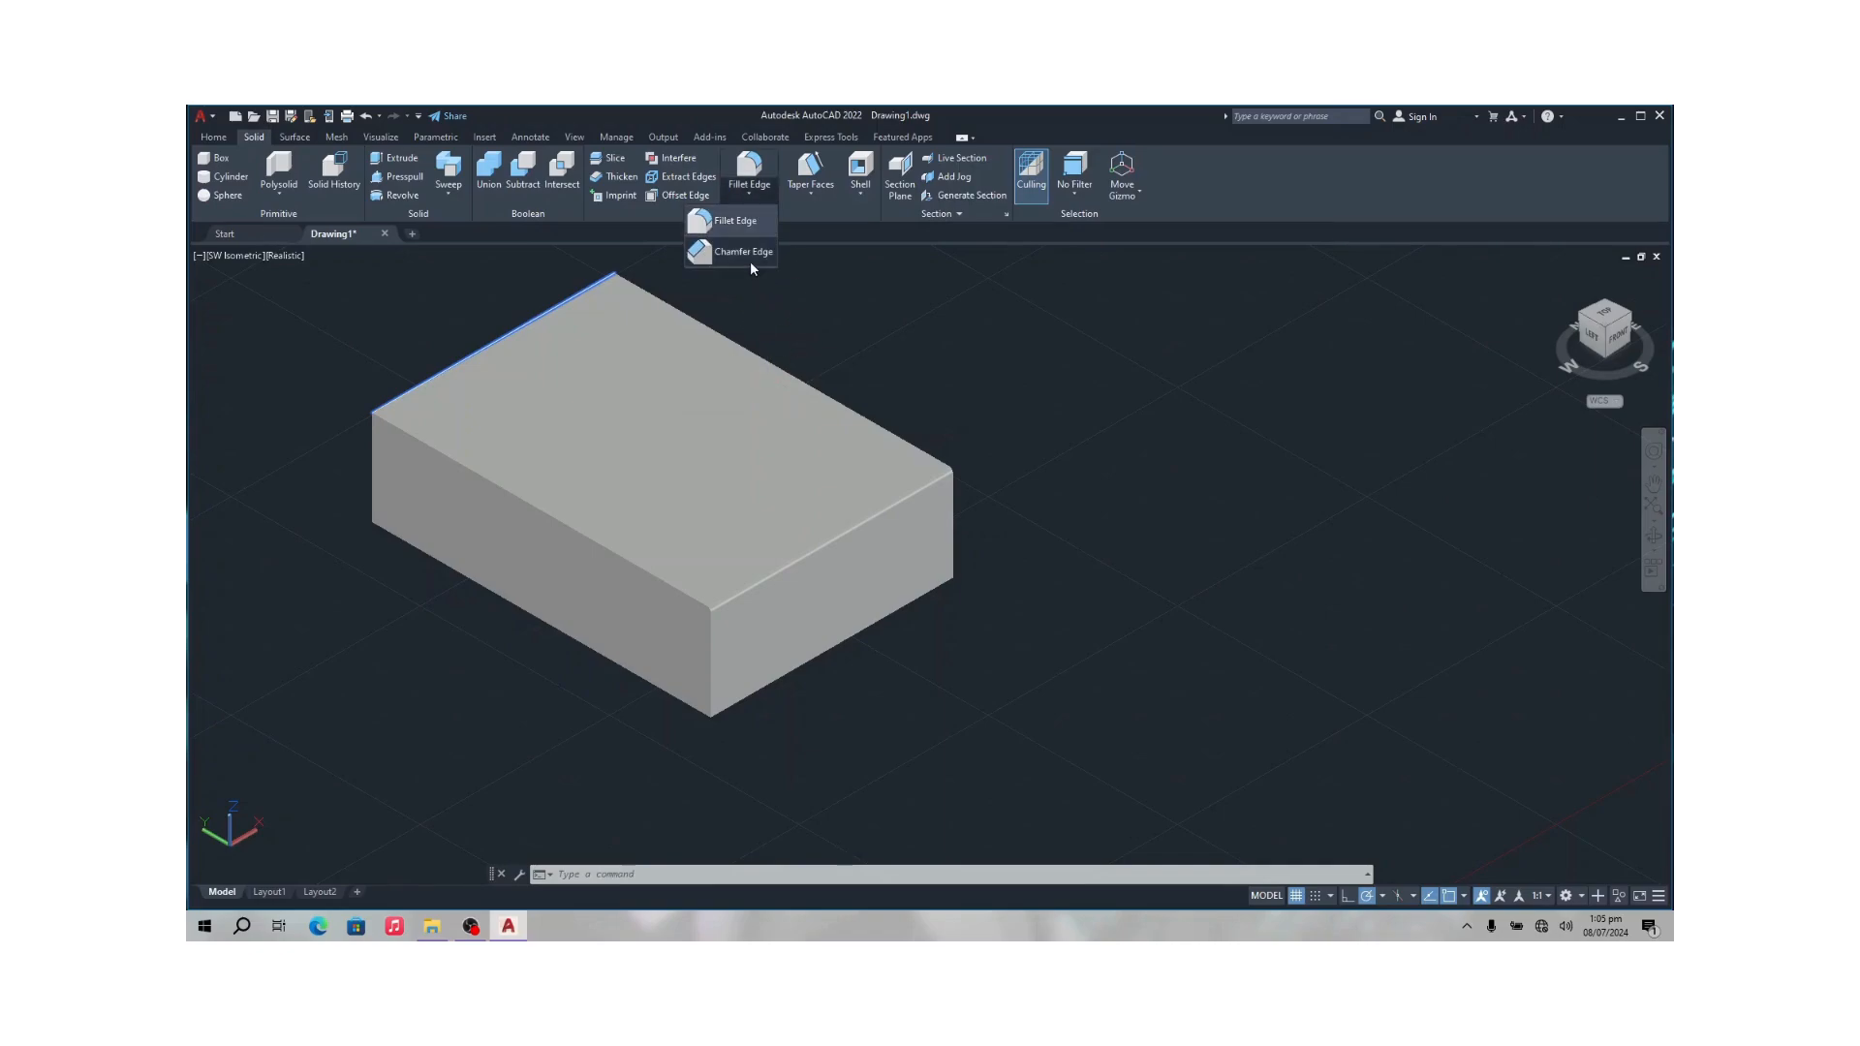
click(816, 193)
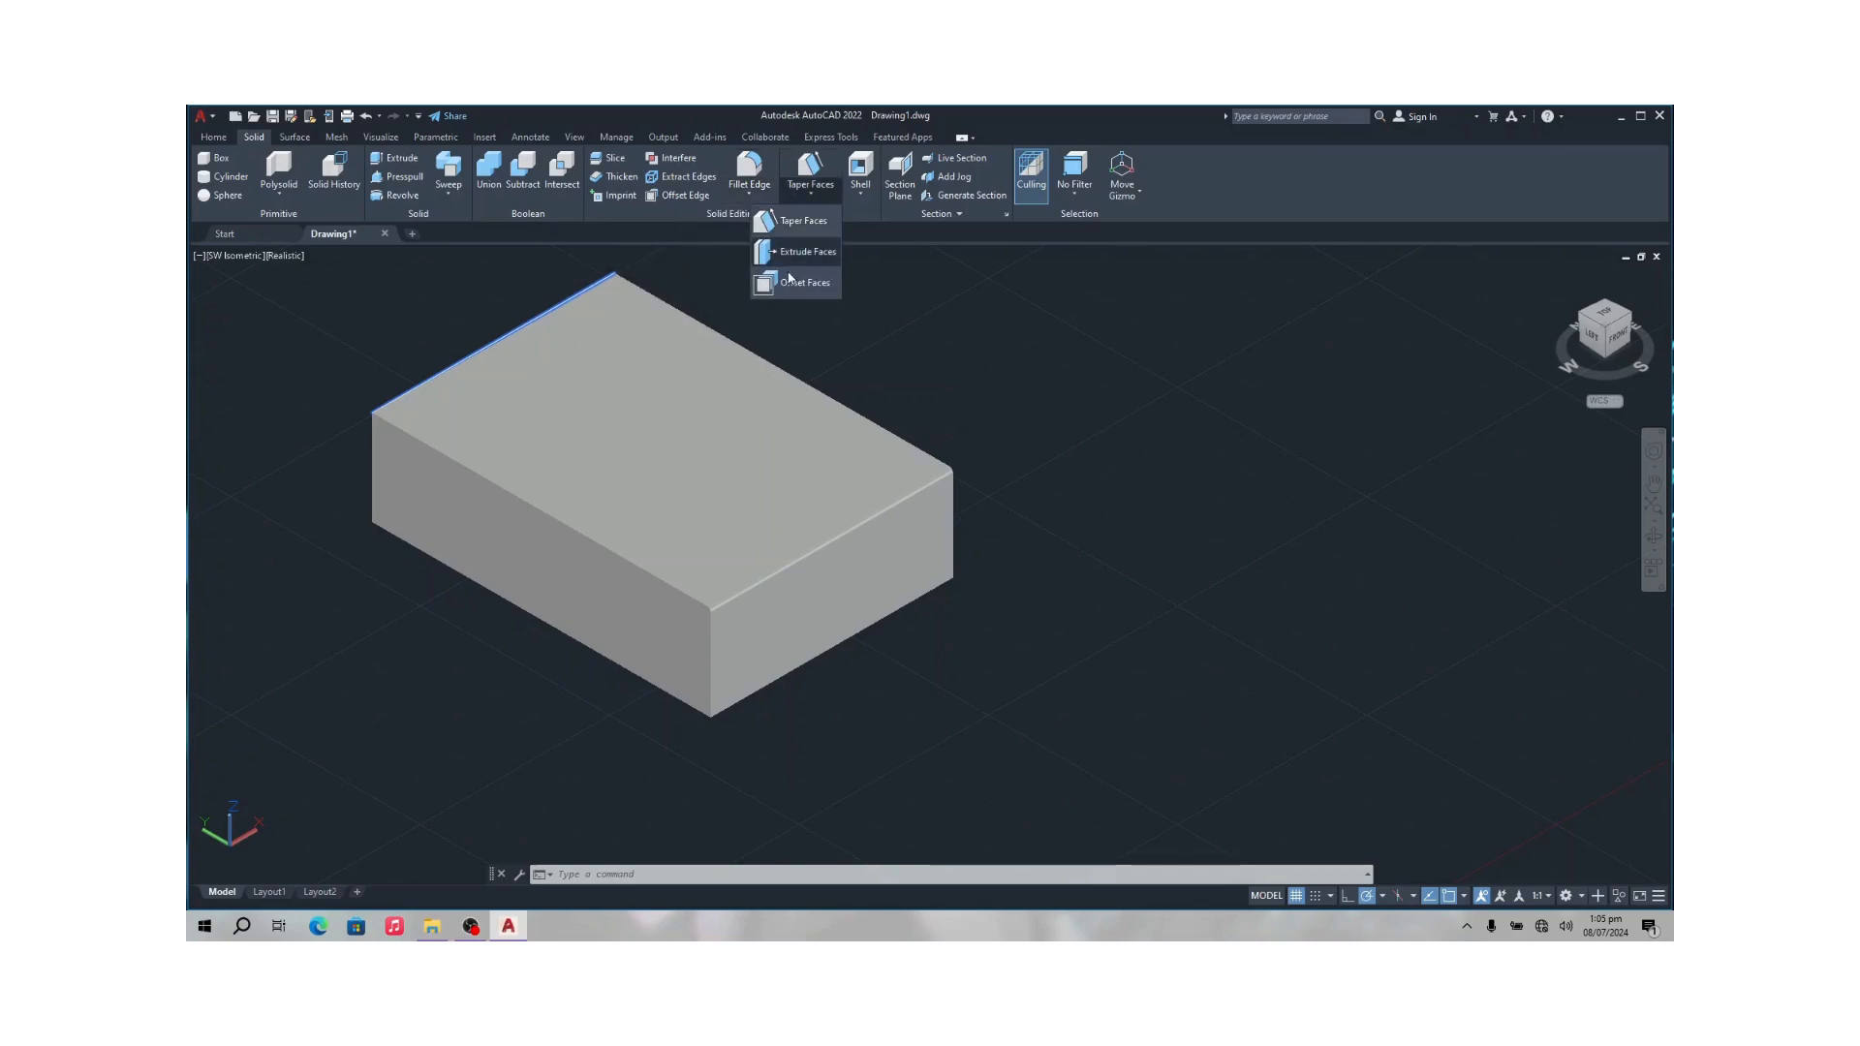
click(797, 197)
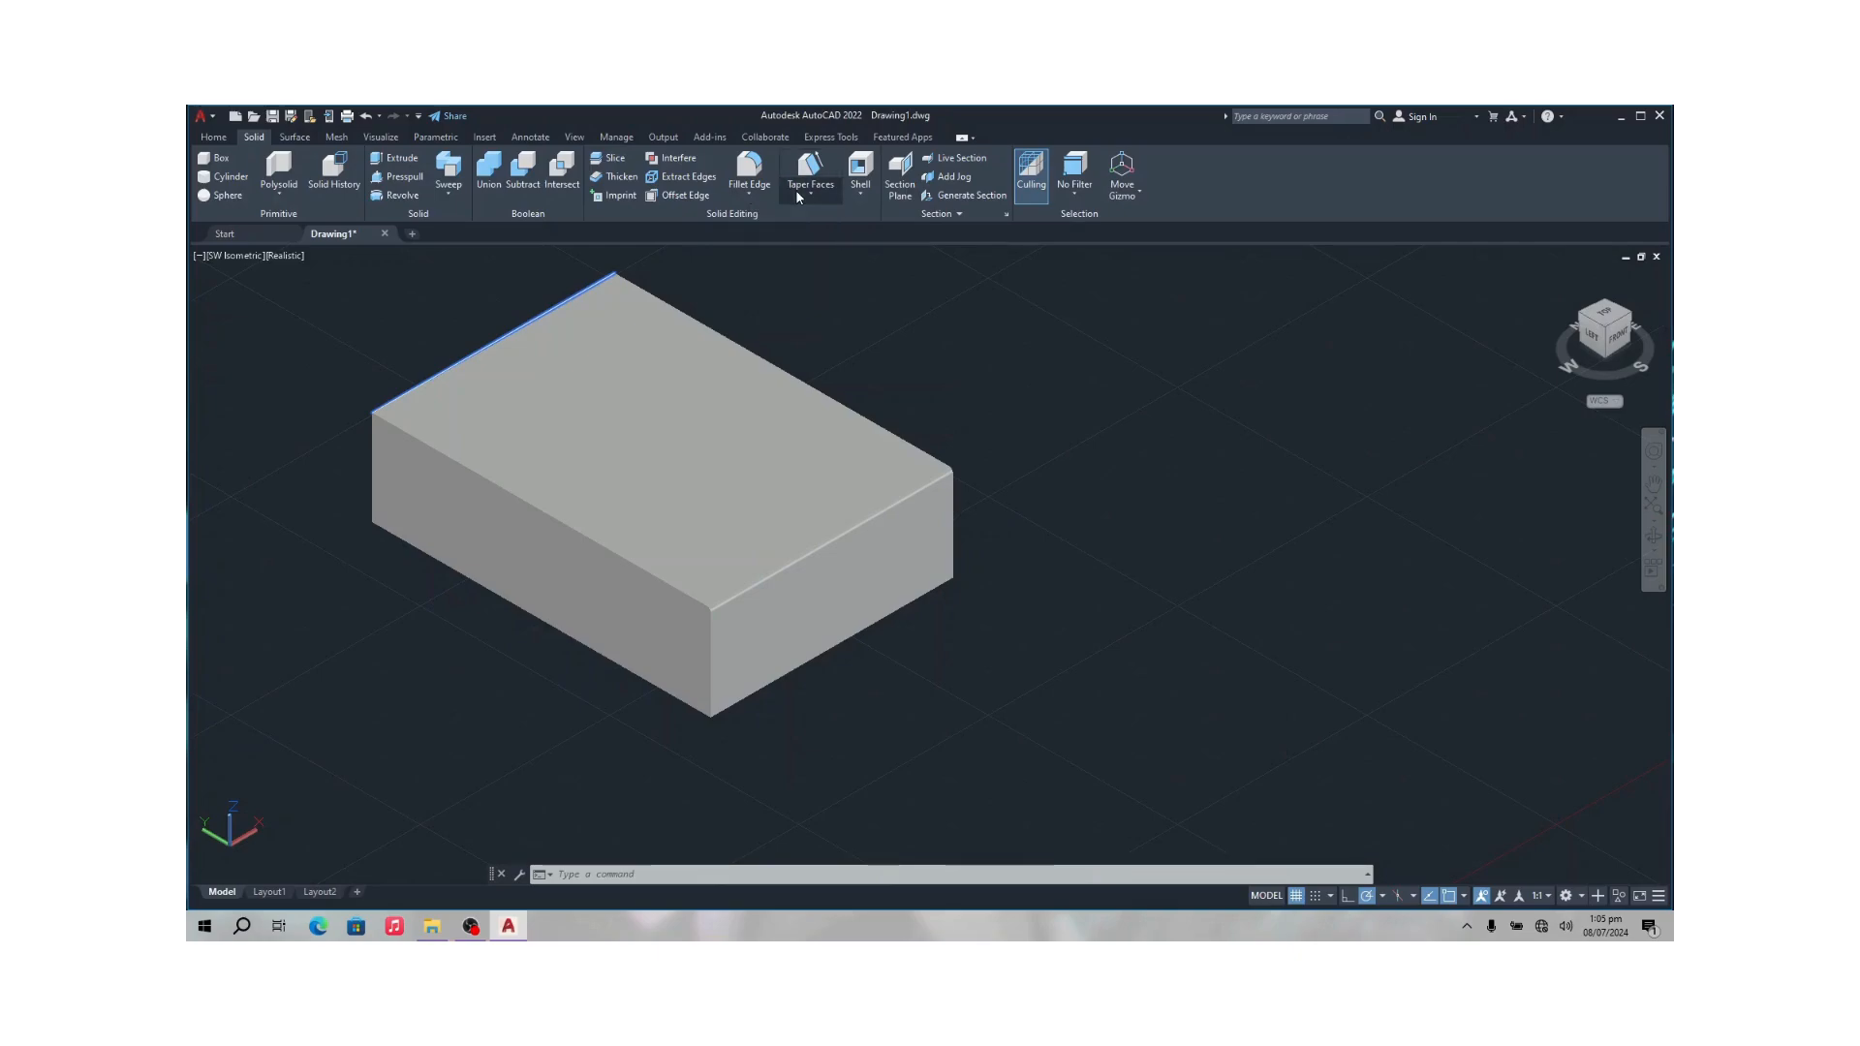
scroll(822, 358, down, 1)
scroll(822, 358, up, 1)
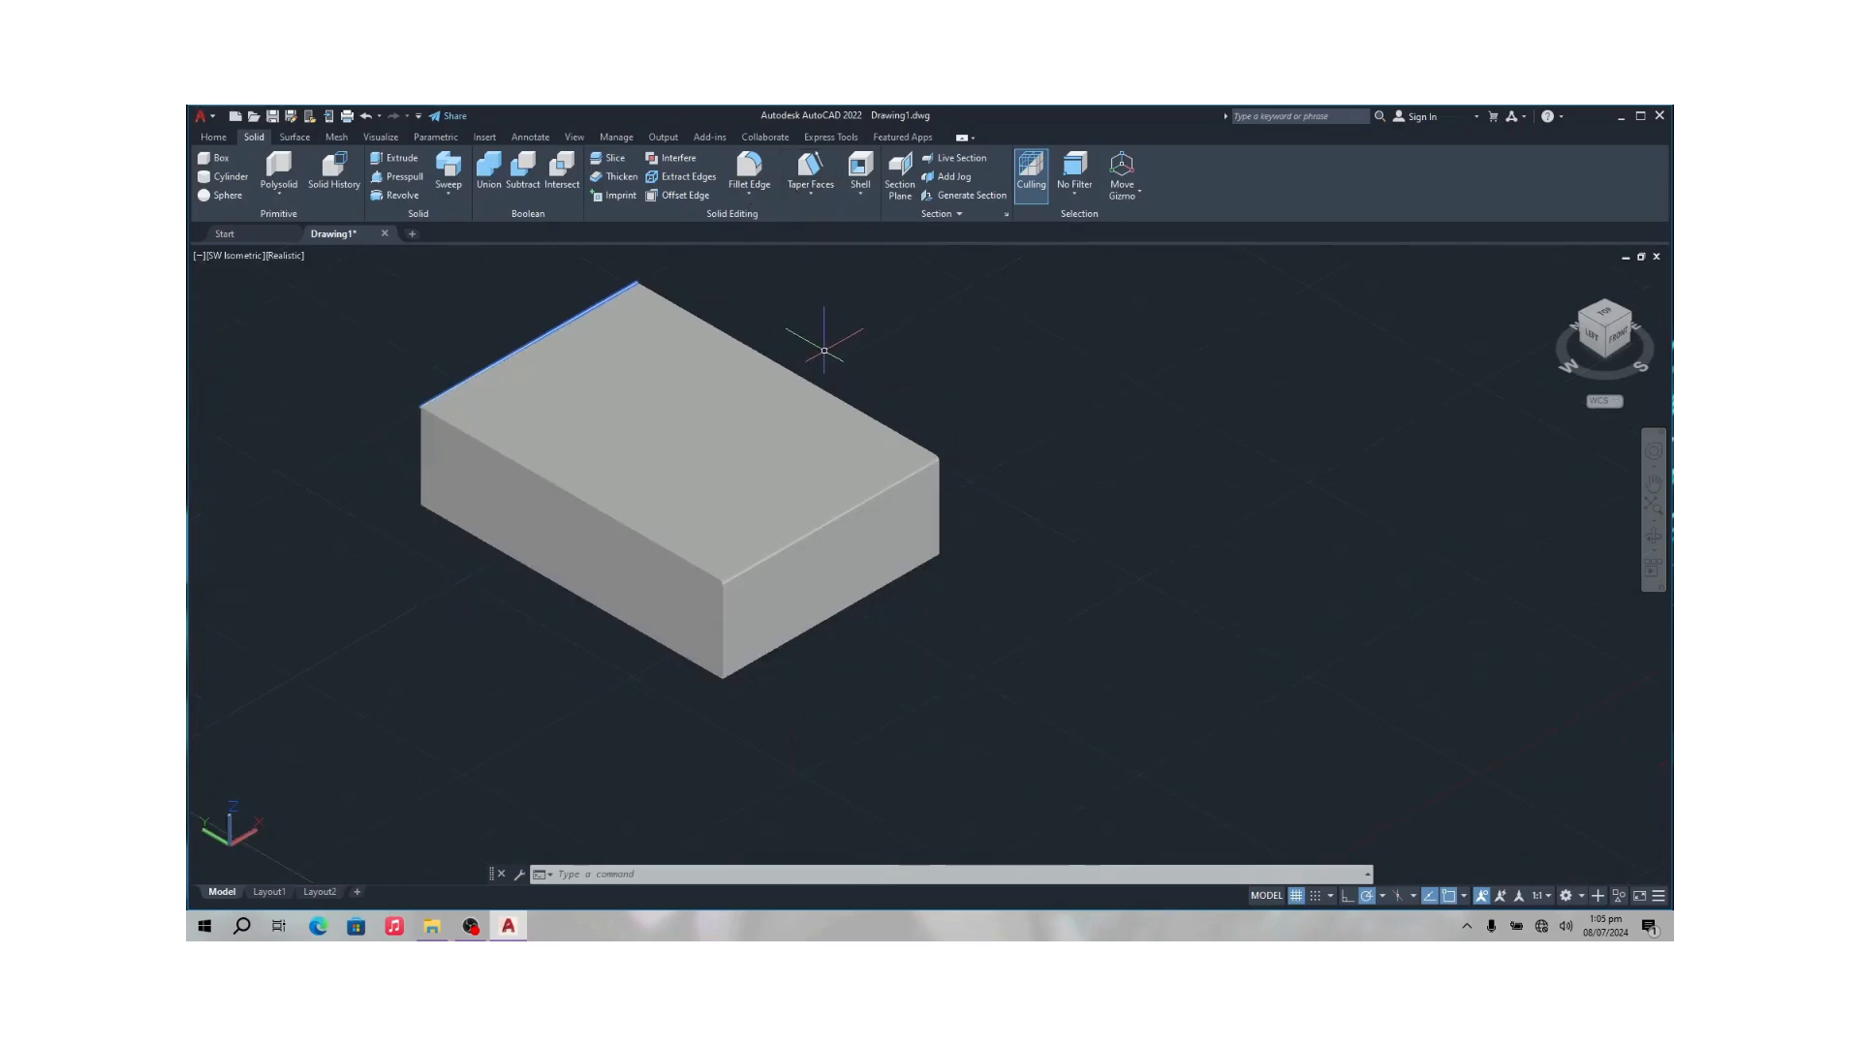
scroll(822, 357, up, 1)
scroll(824, 350, down, 1)
scroll(826, 335, up, 1)
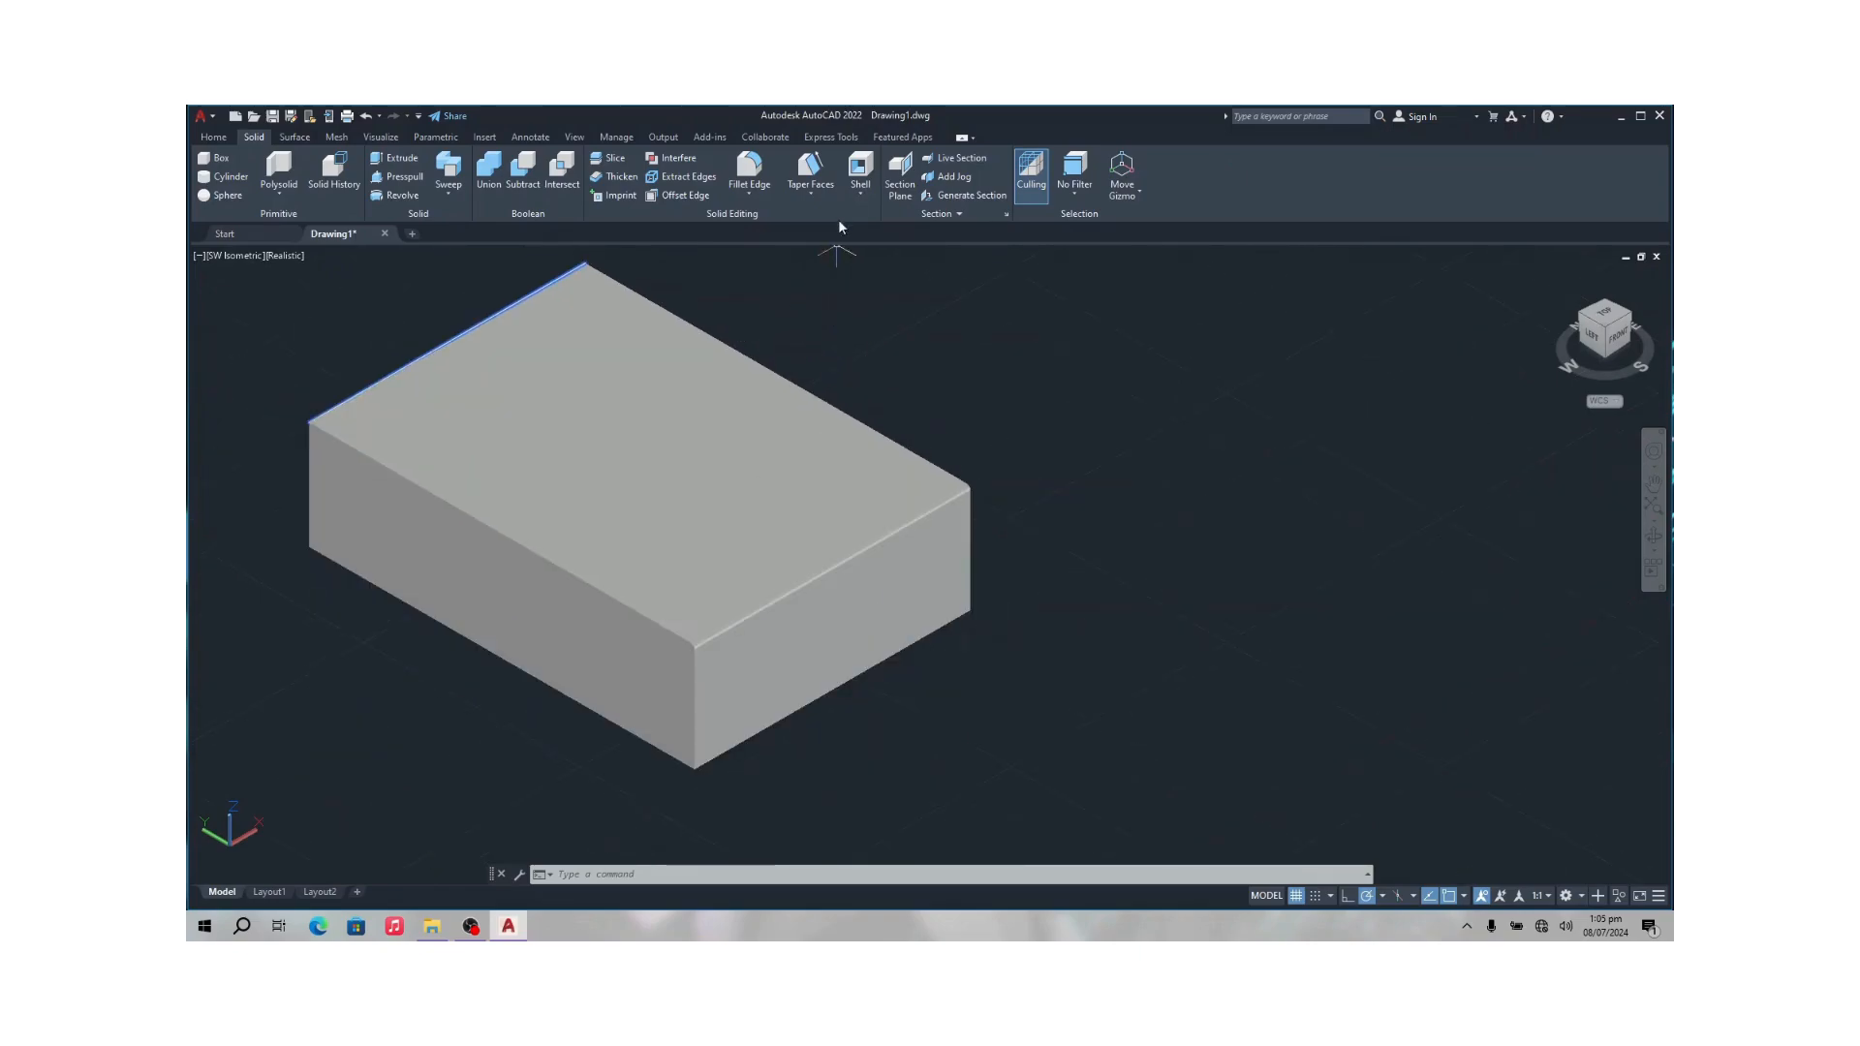
Begin a Shell operation on the box and remove its top face from the shell selection.
click(856, 164)
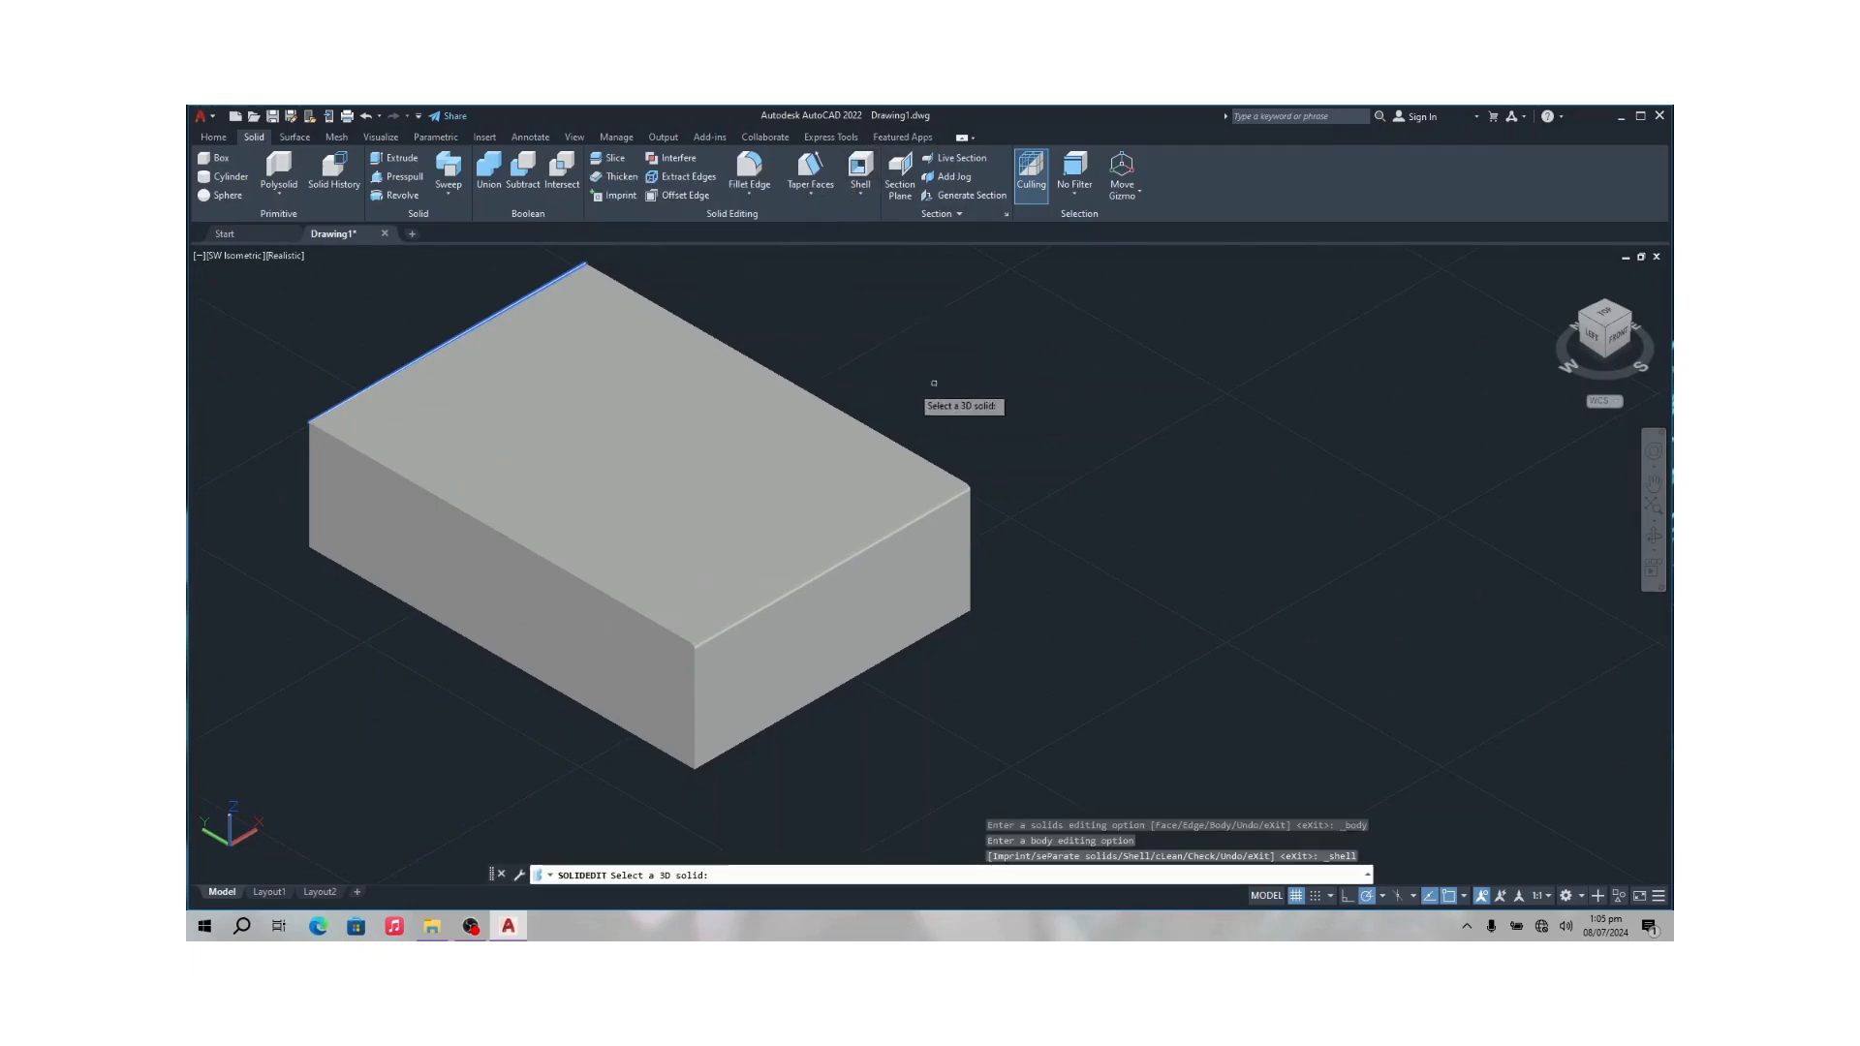
click(565, 433)
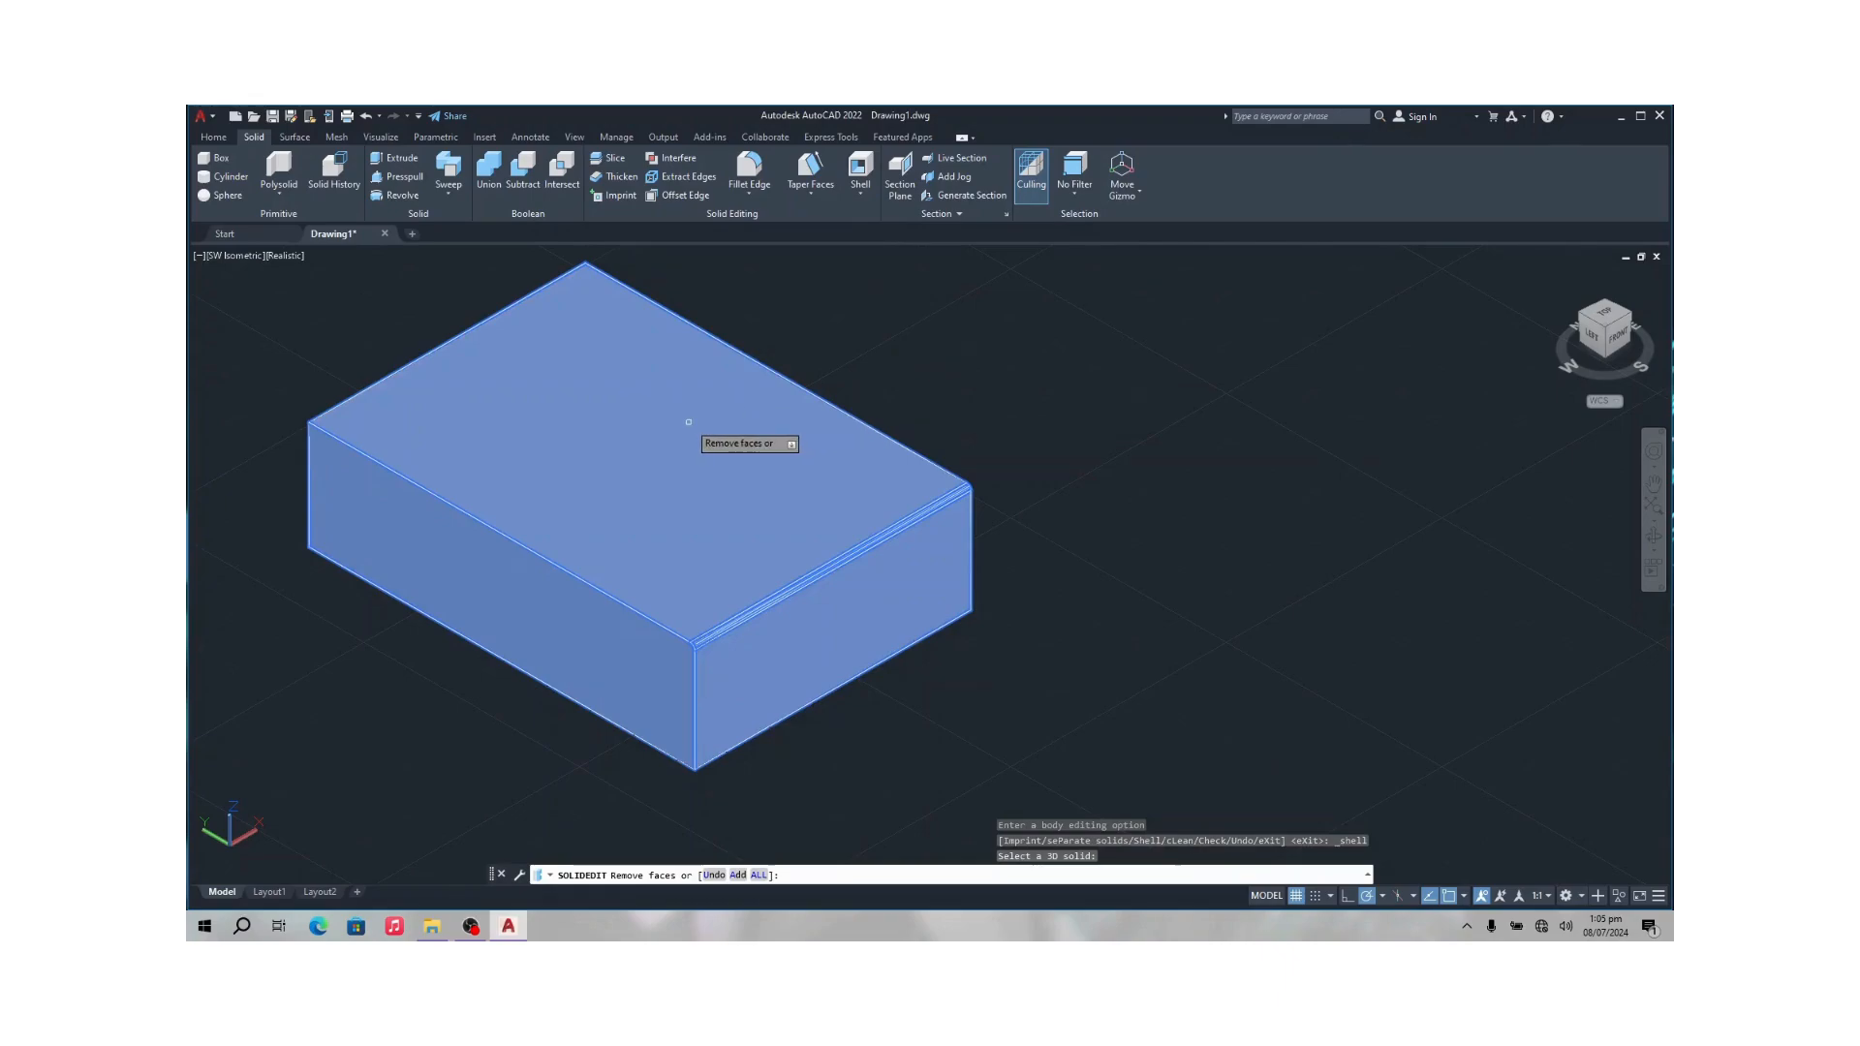
click(627, 437)
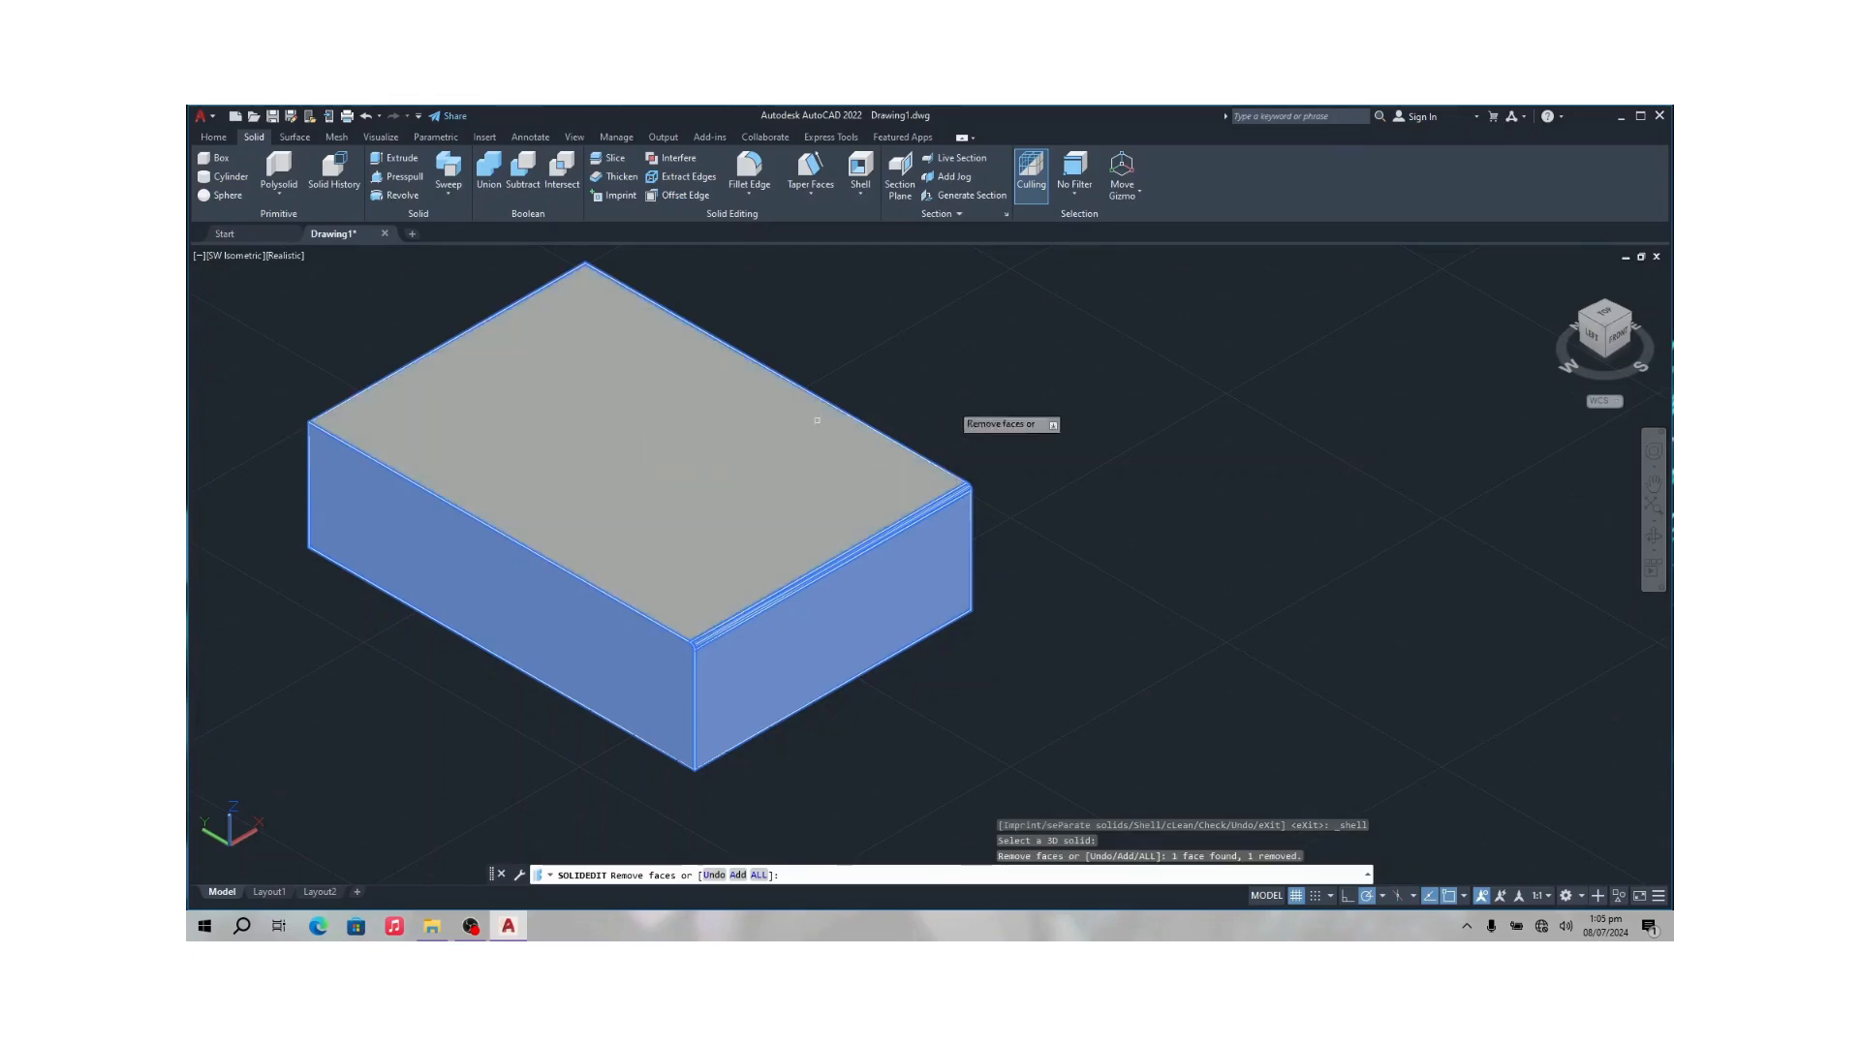
Remove the bottom face of the box from the shell selection, viewing the solid from below.
click(1605, 337)
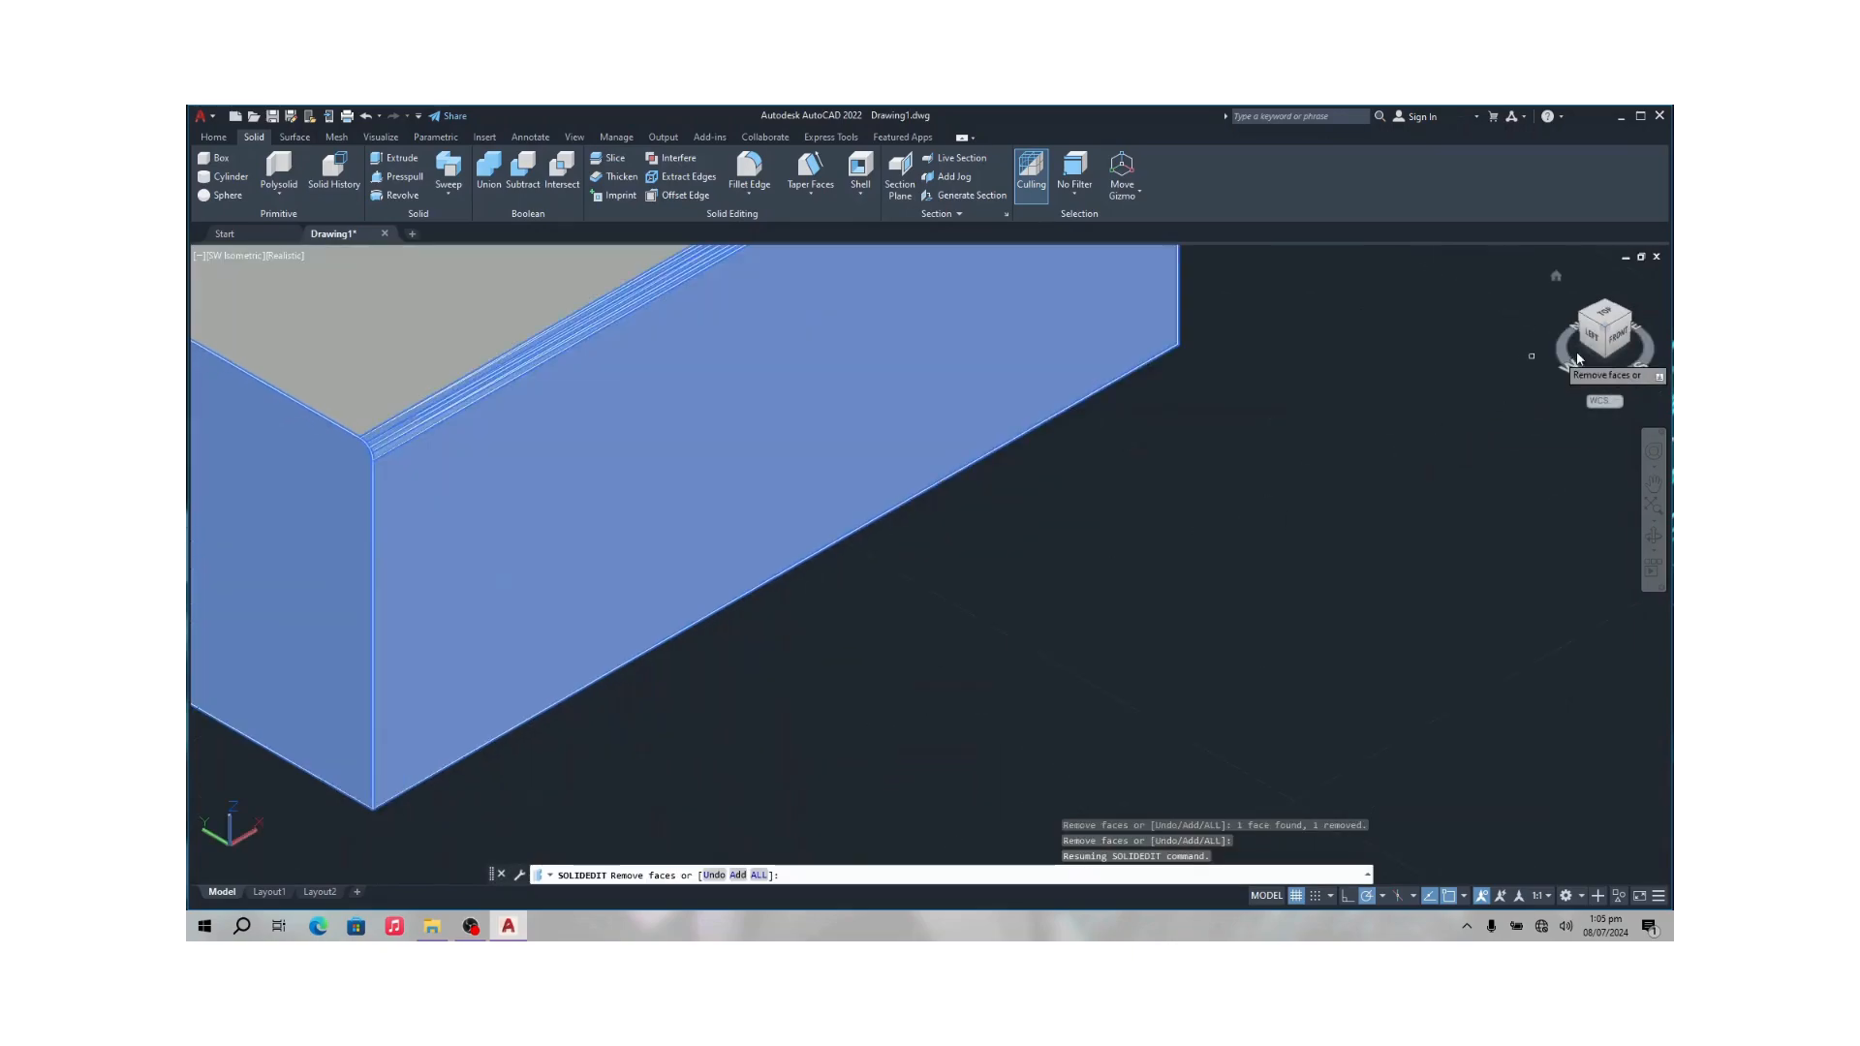
click(1591, 363)
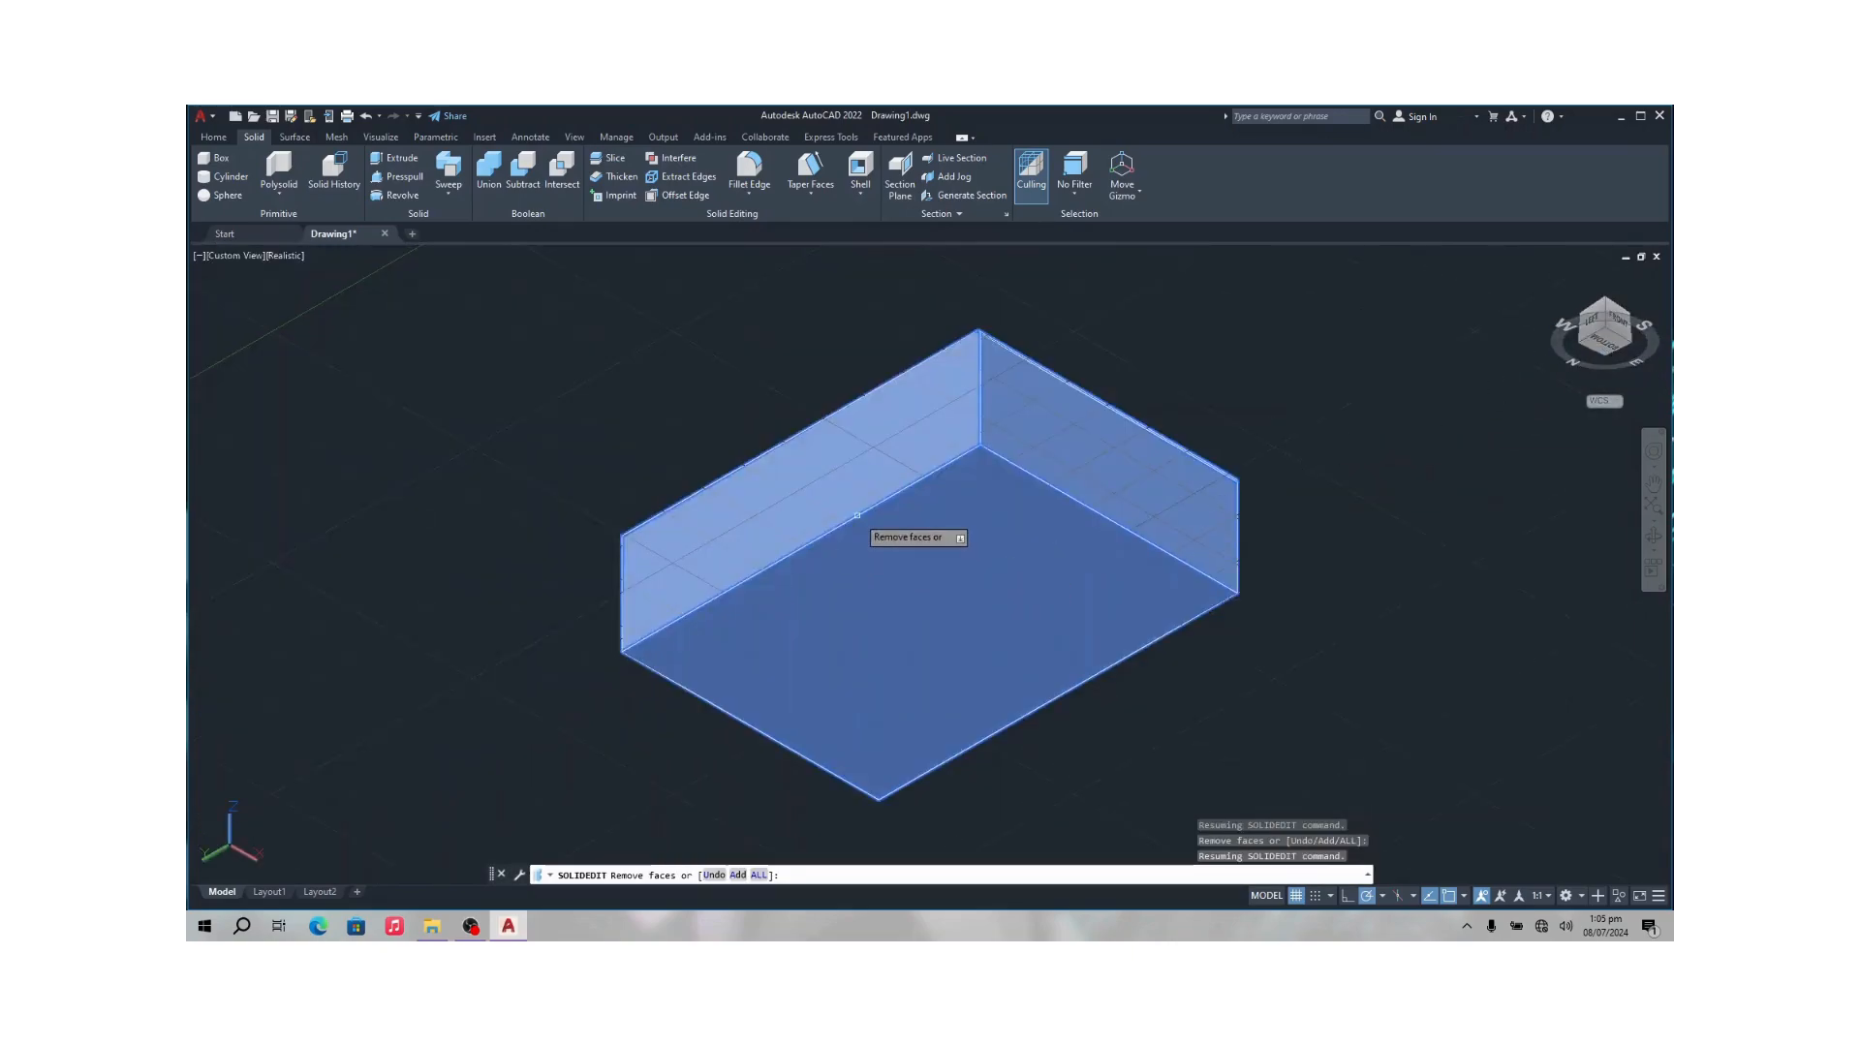
click(886, 532)
mouse_move(1612, 313)
mouse_down()
mouse_move(1478, 449)
mouse_move(1583, 410)
mouse_up()
shift+middle_drag(1583, 409, 257, 367)
click(1611, 310)
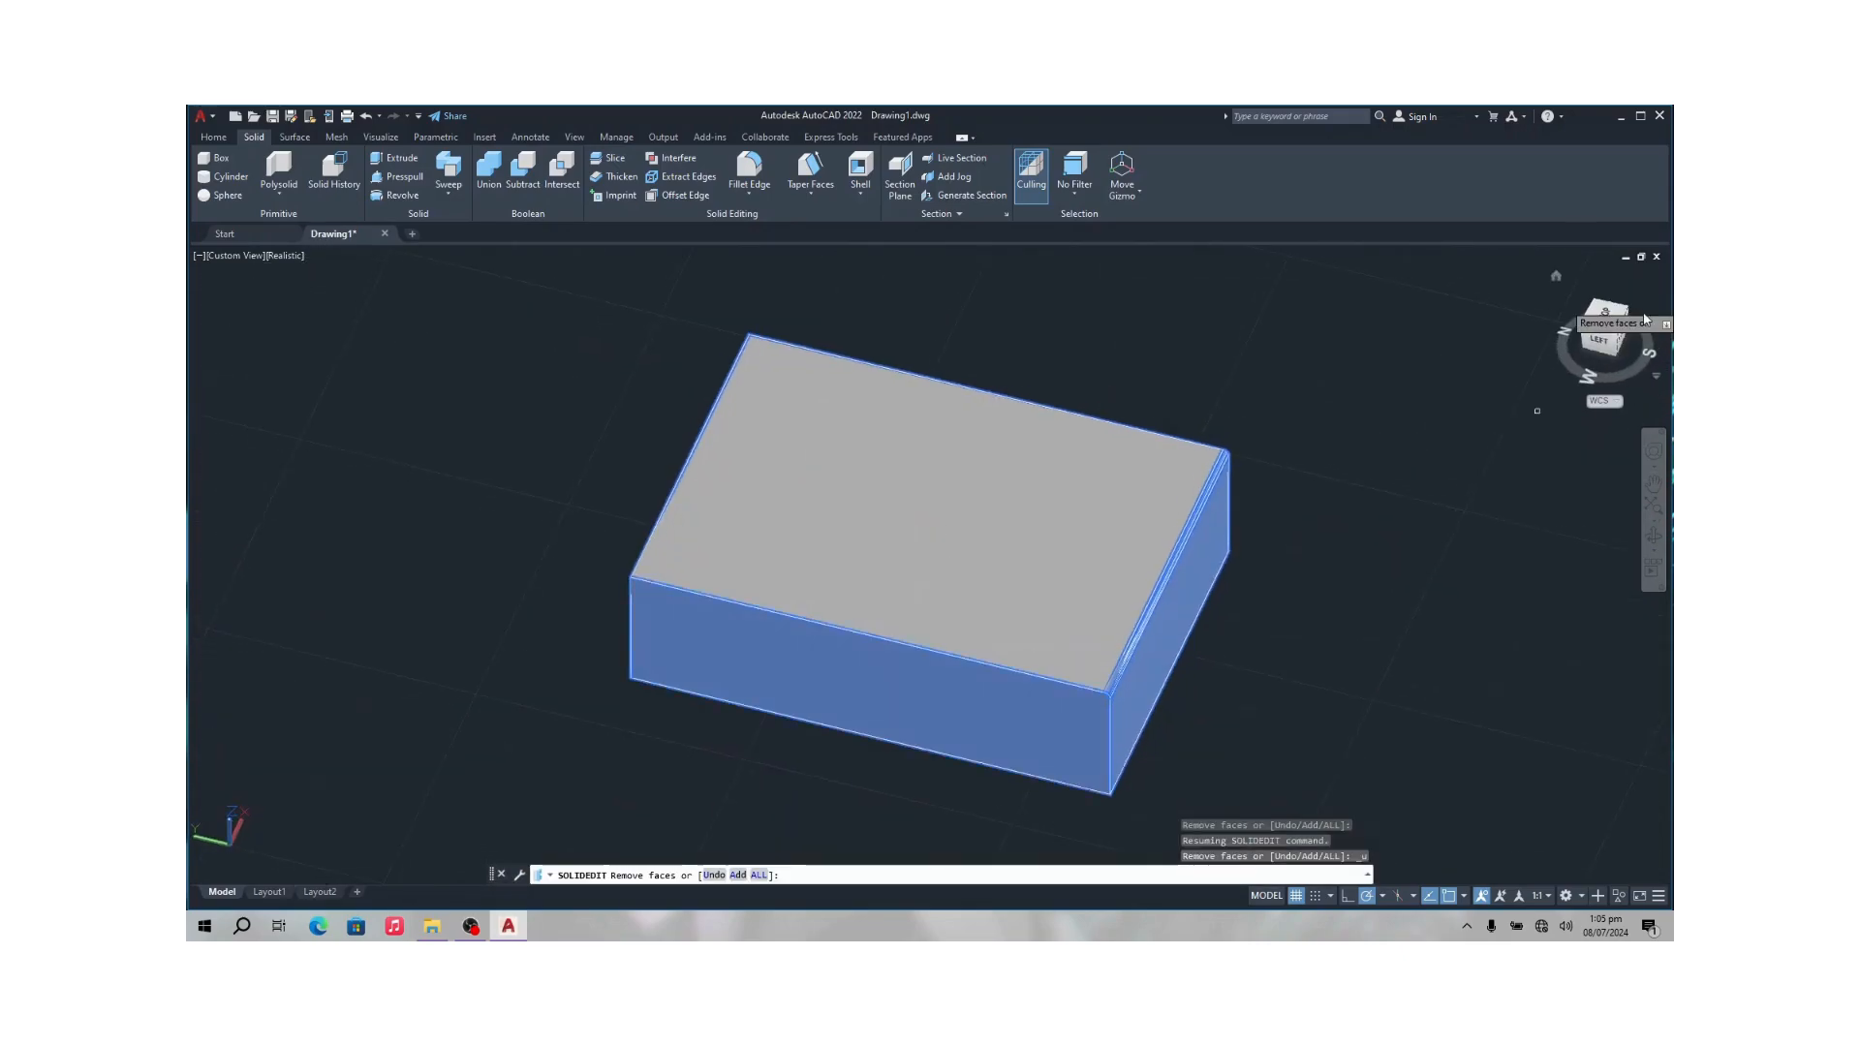
shift+middle_drag(1614, 361, 1607, 775)
click(1033, 585)
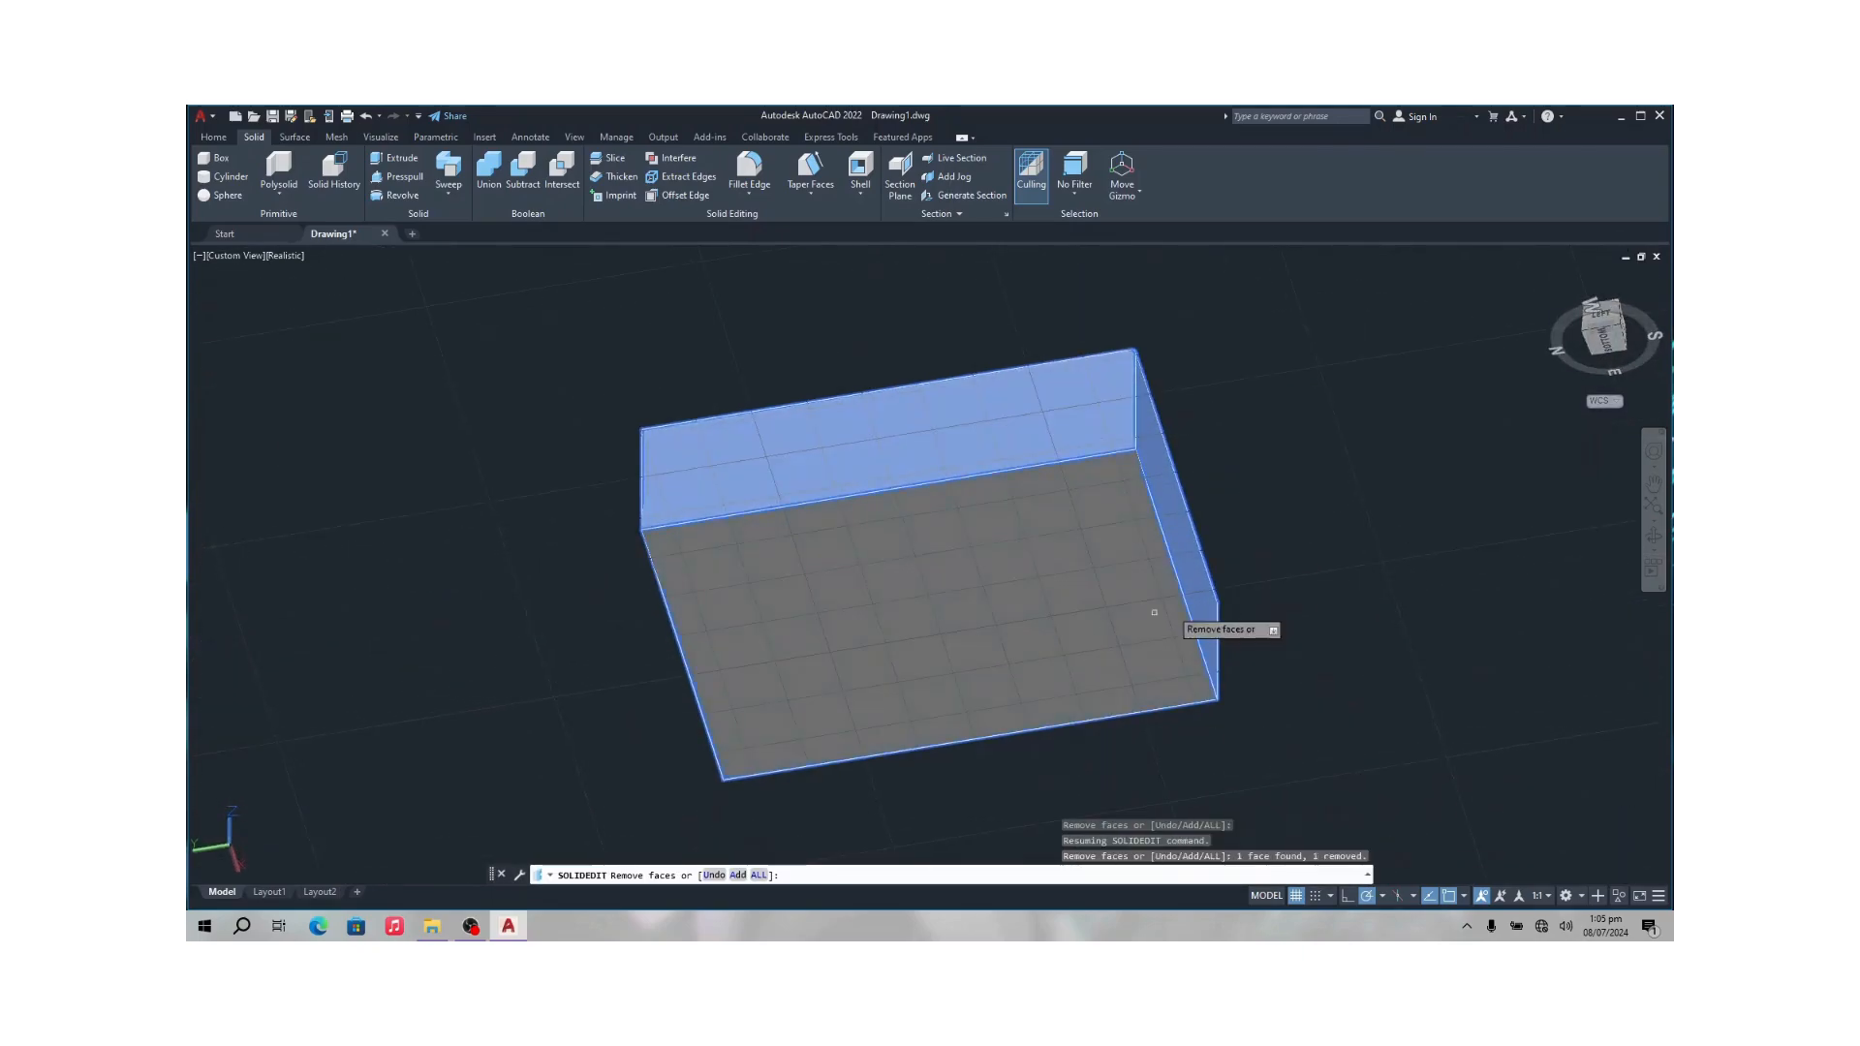
Apply the shell offset to hollow the box through from top to bottom, and exit solid editing.
drag(1618, 298, 1564, 508)
key(Return)
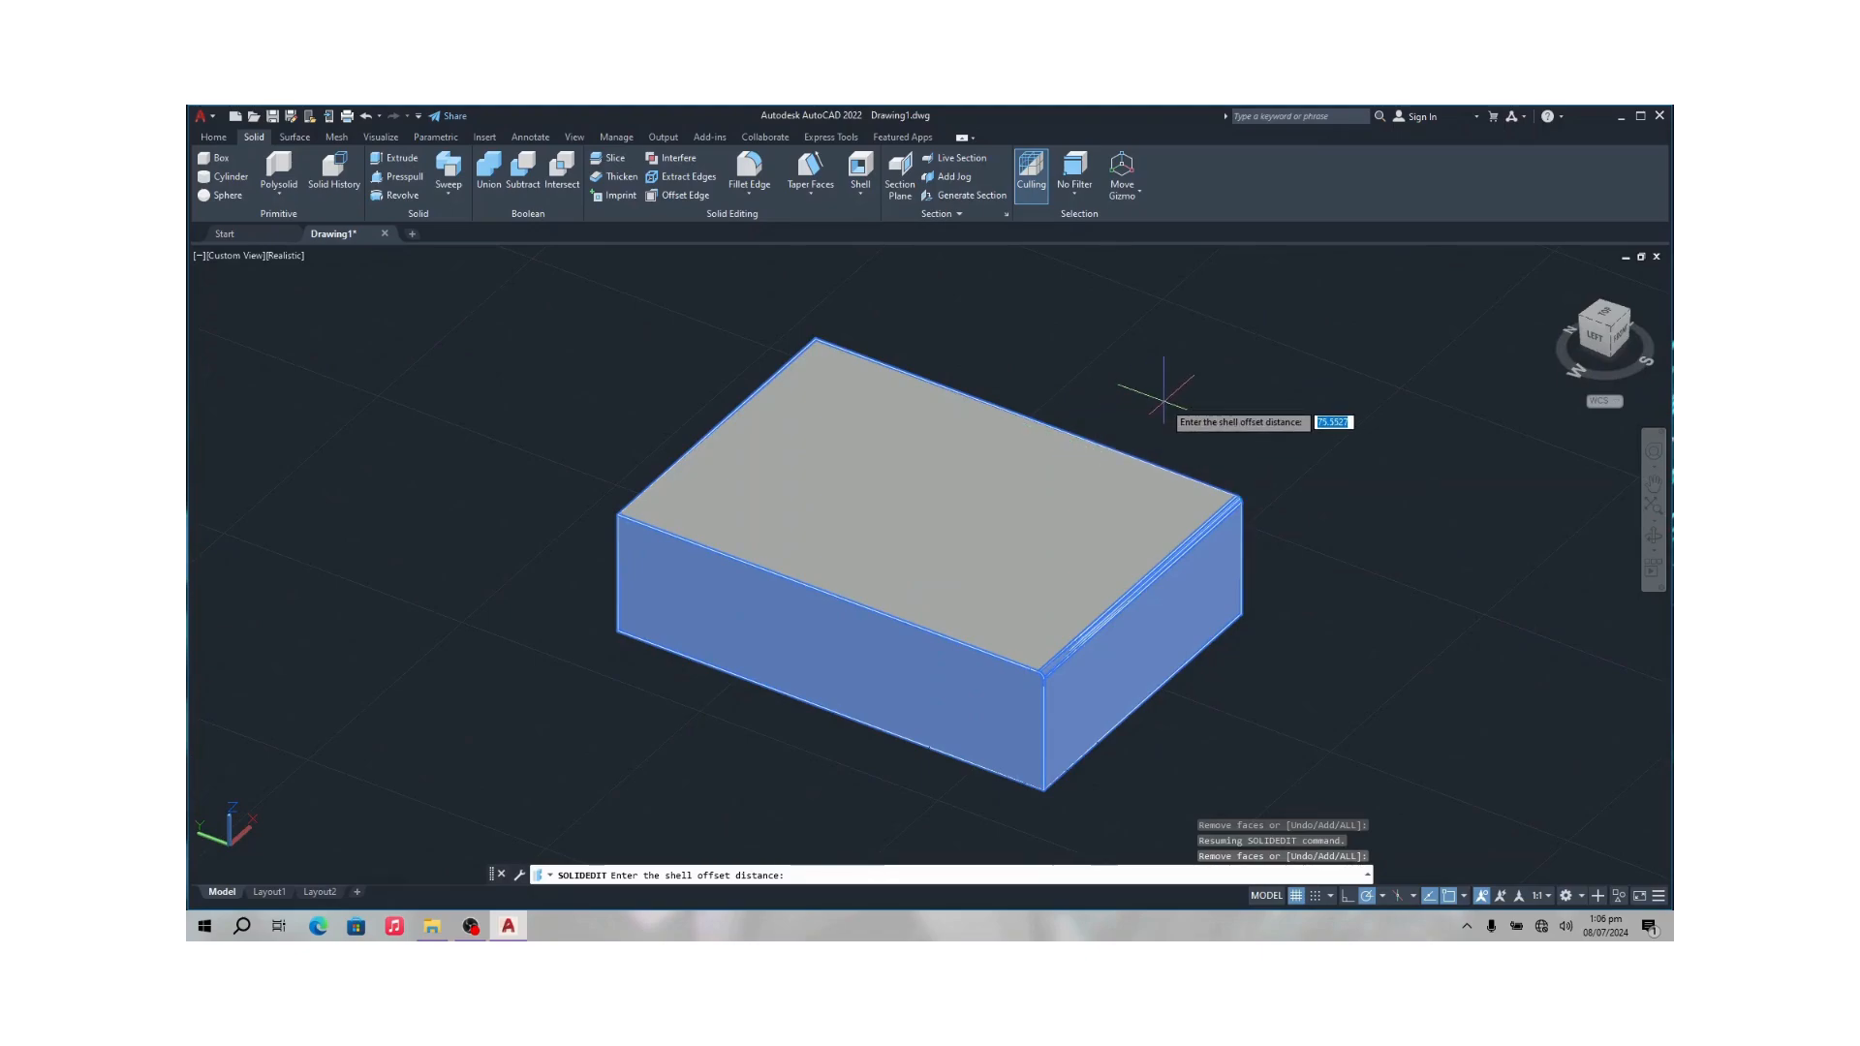
key(Return)
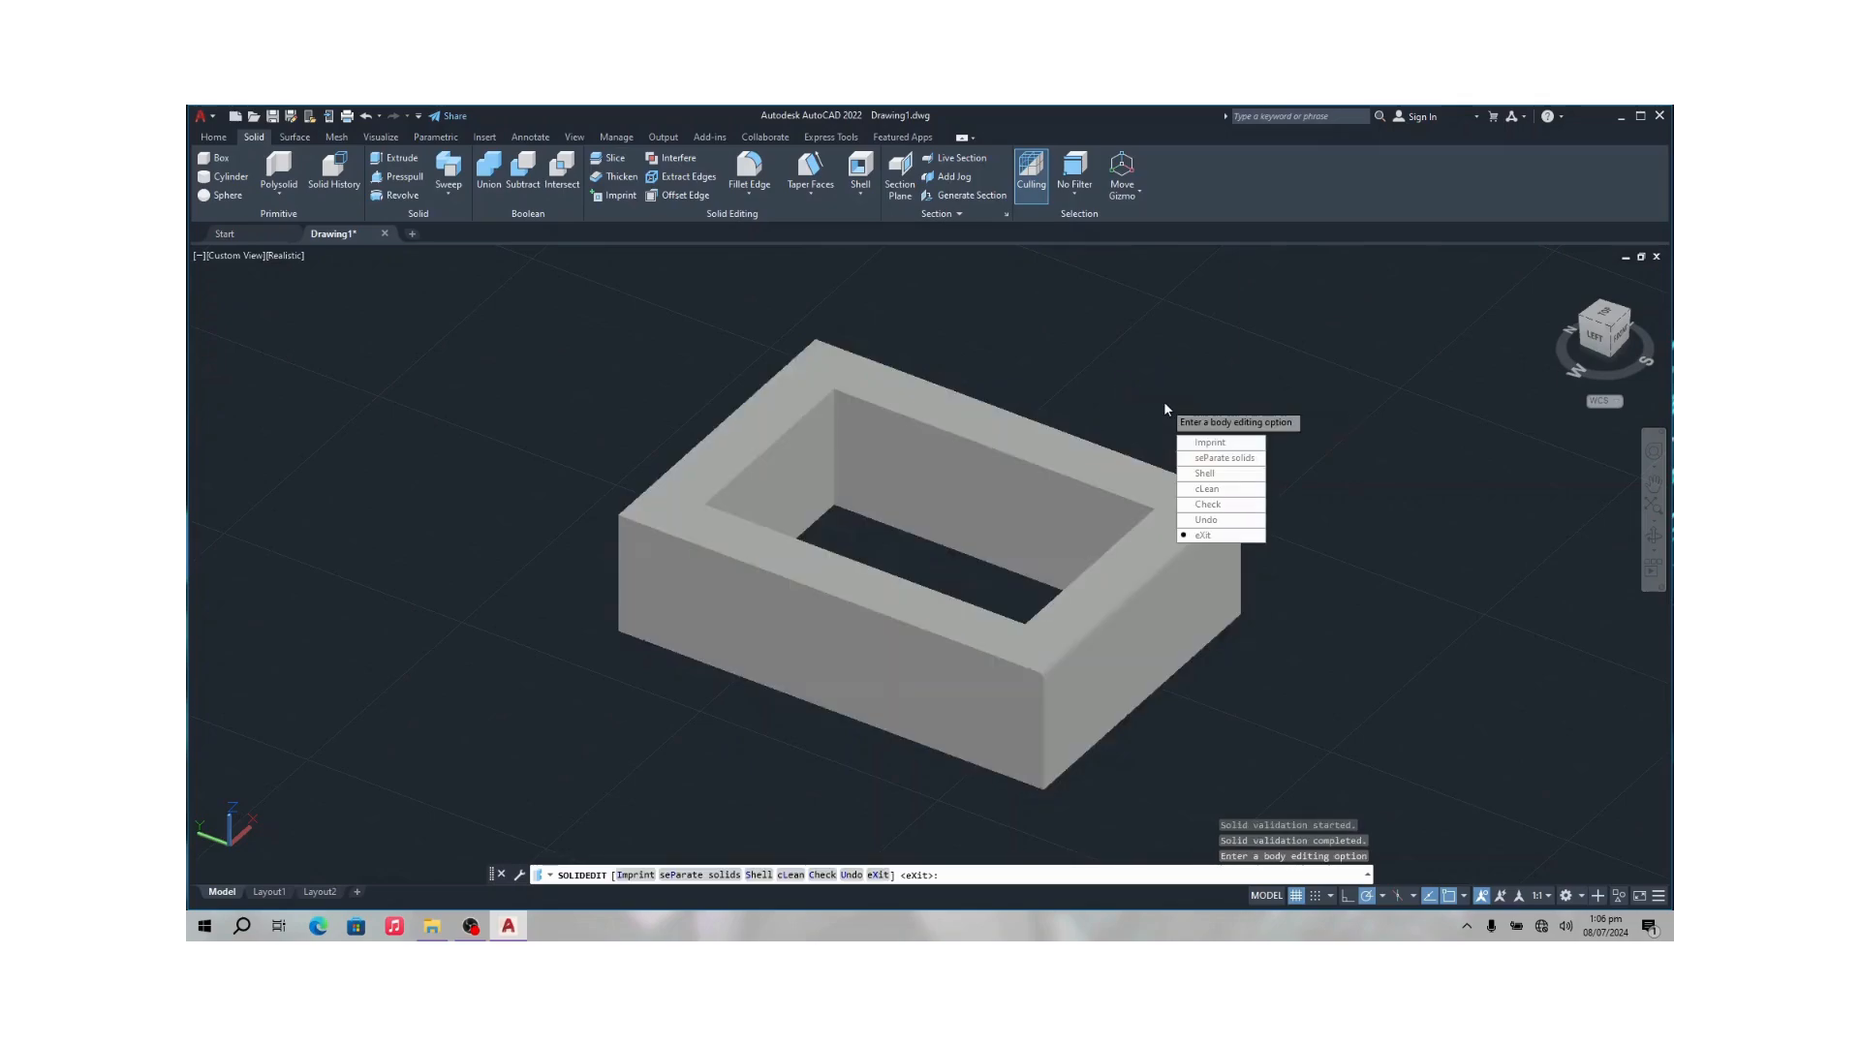
key(Return)
key(Return)
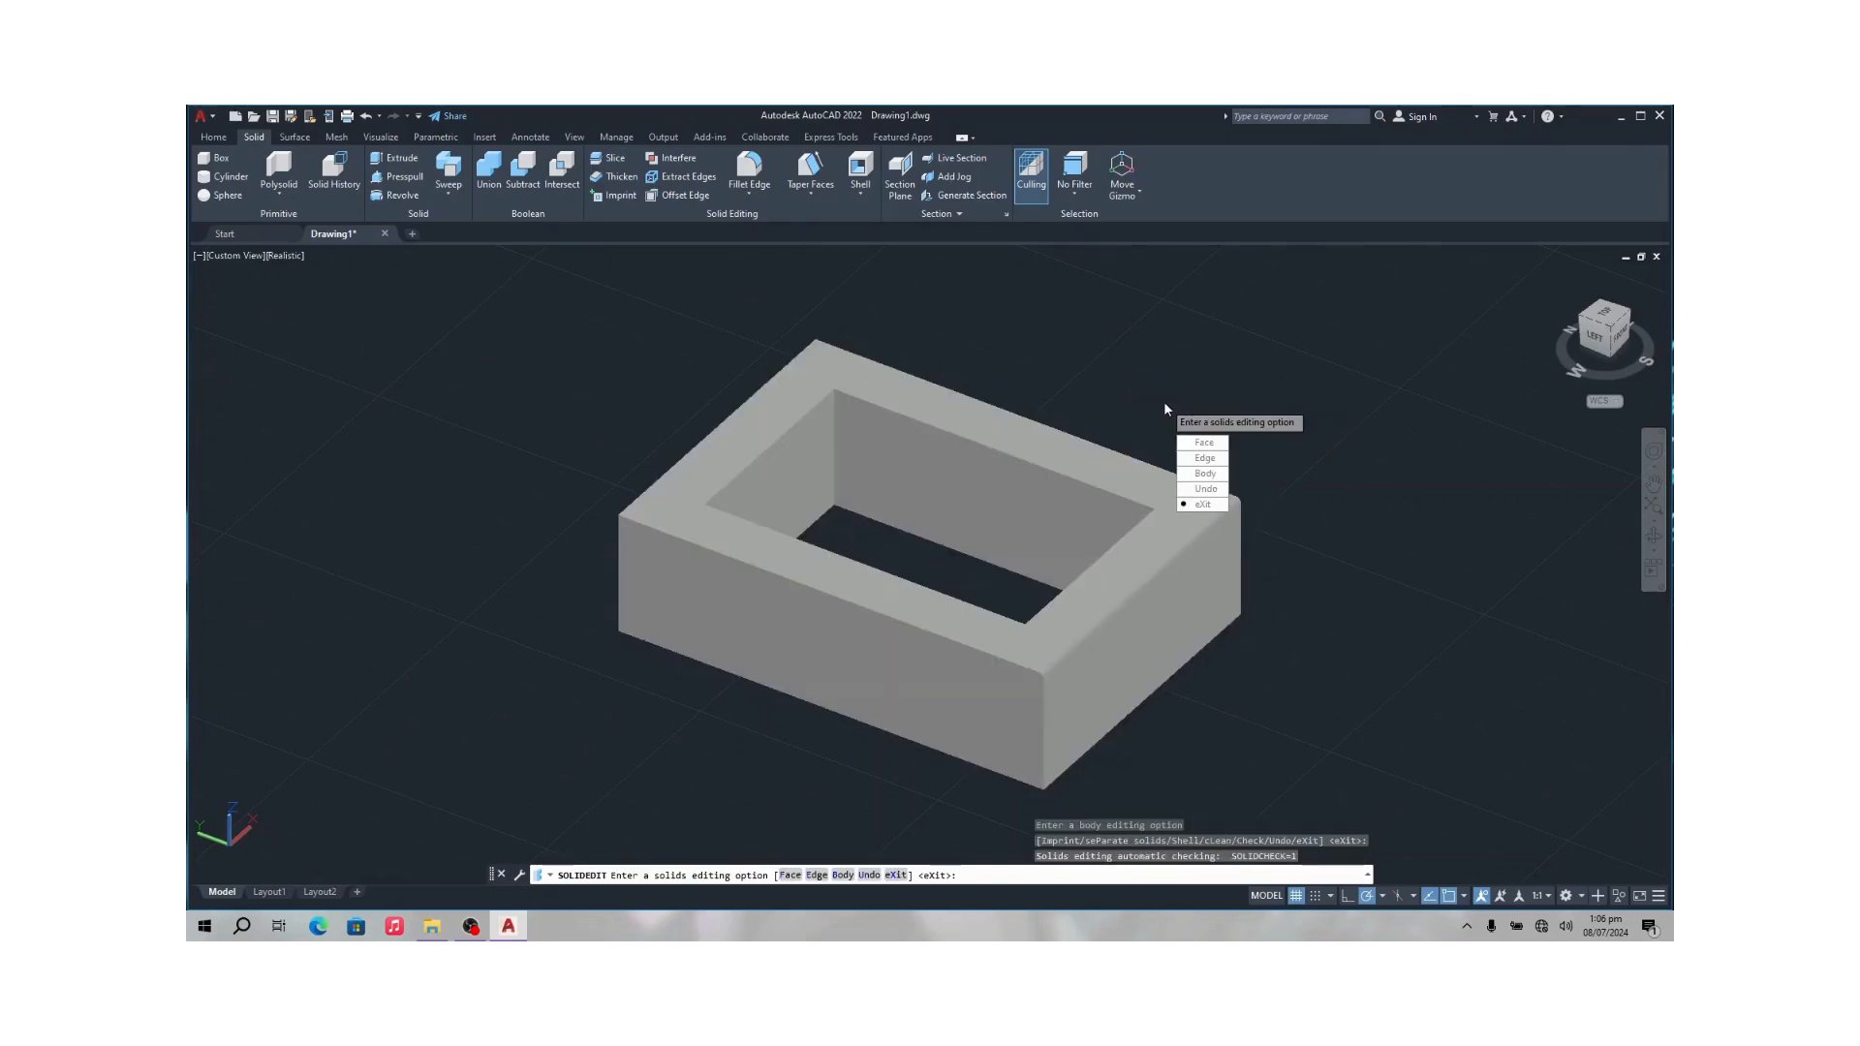
click(1635, 330)
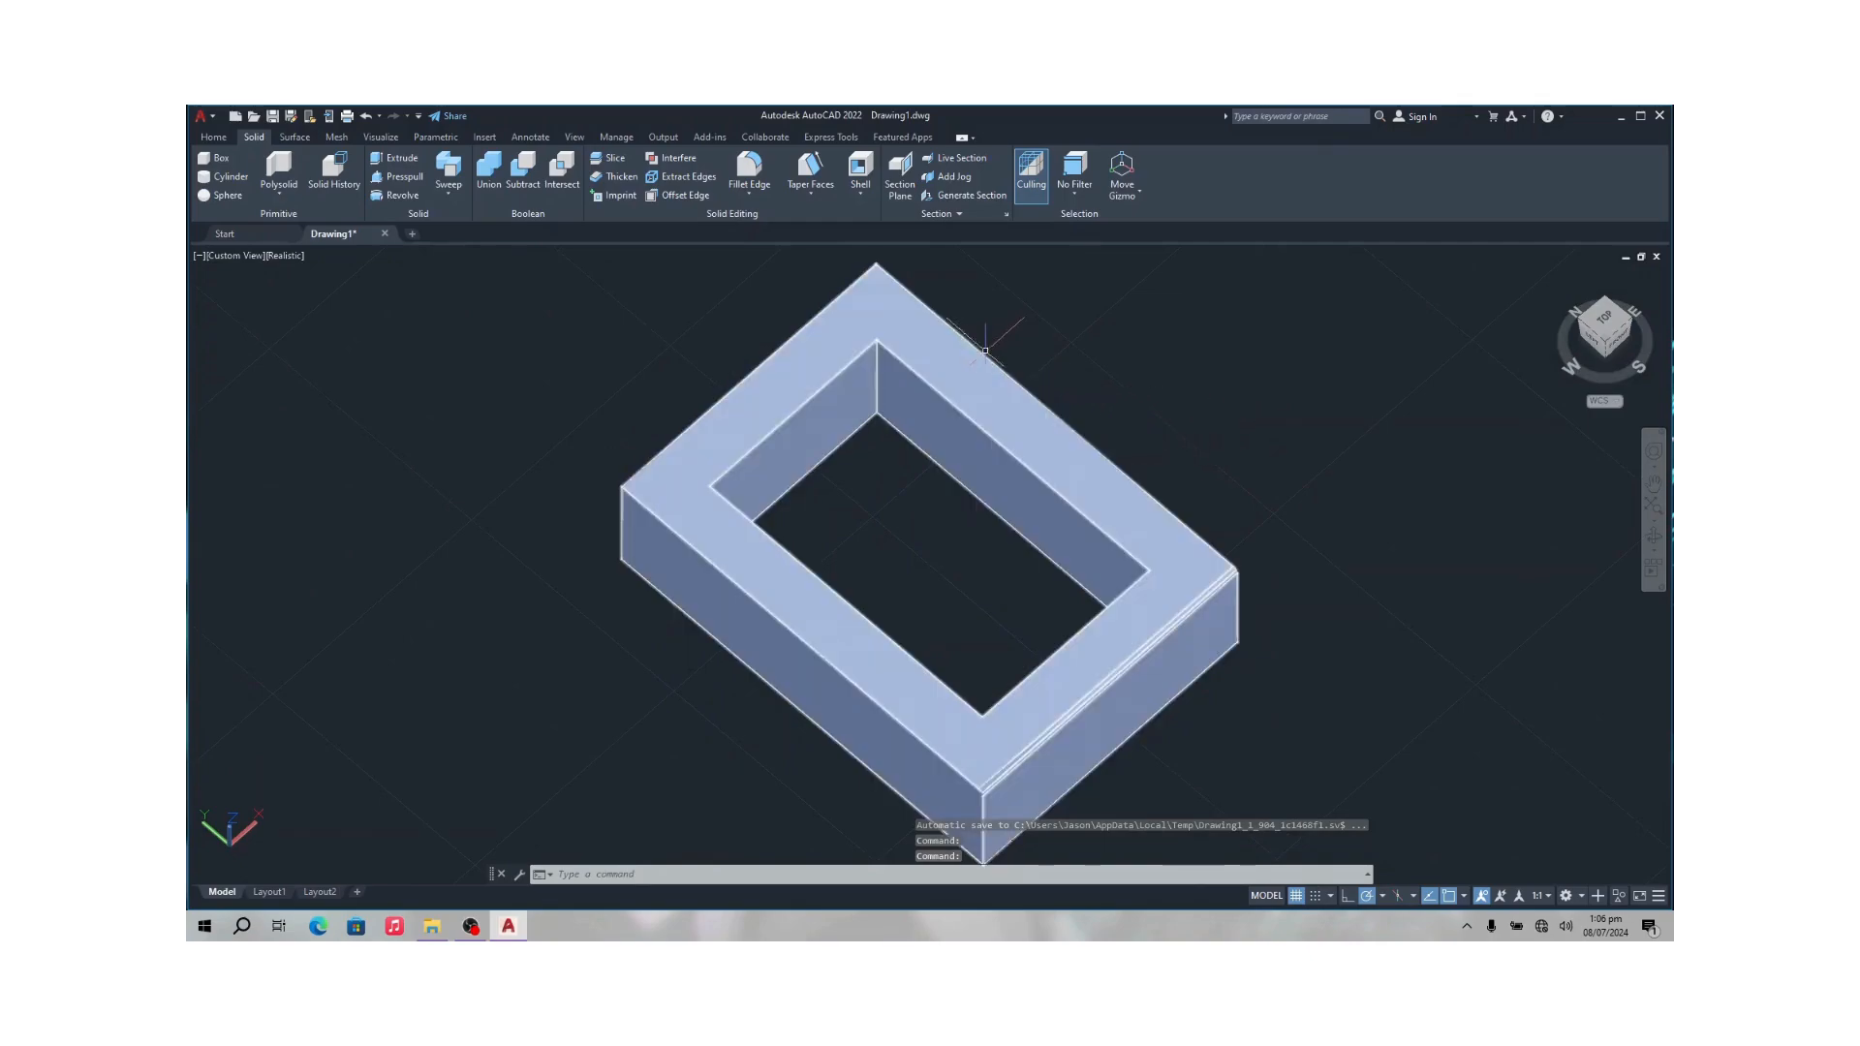
click(867, 199)
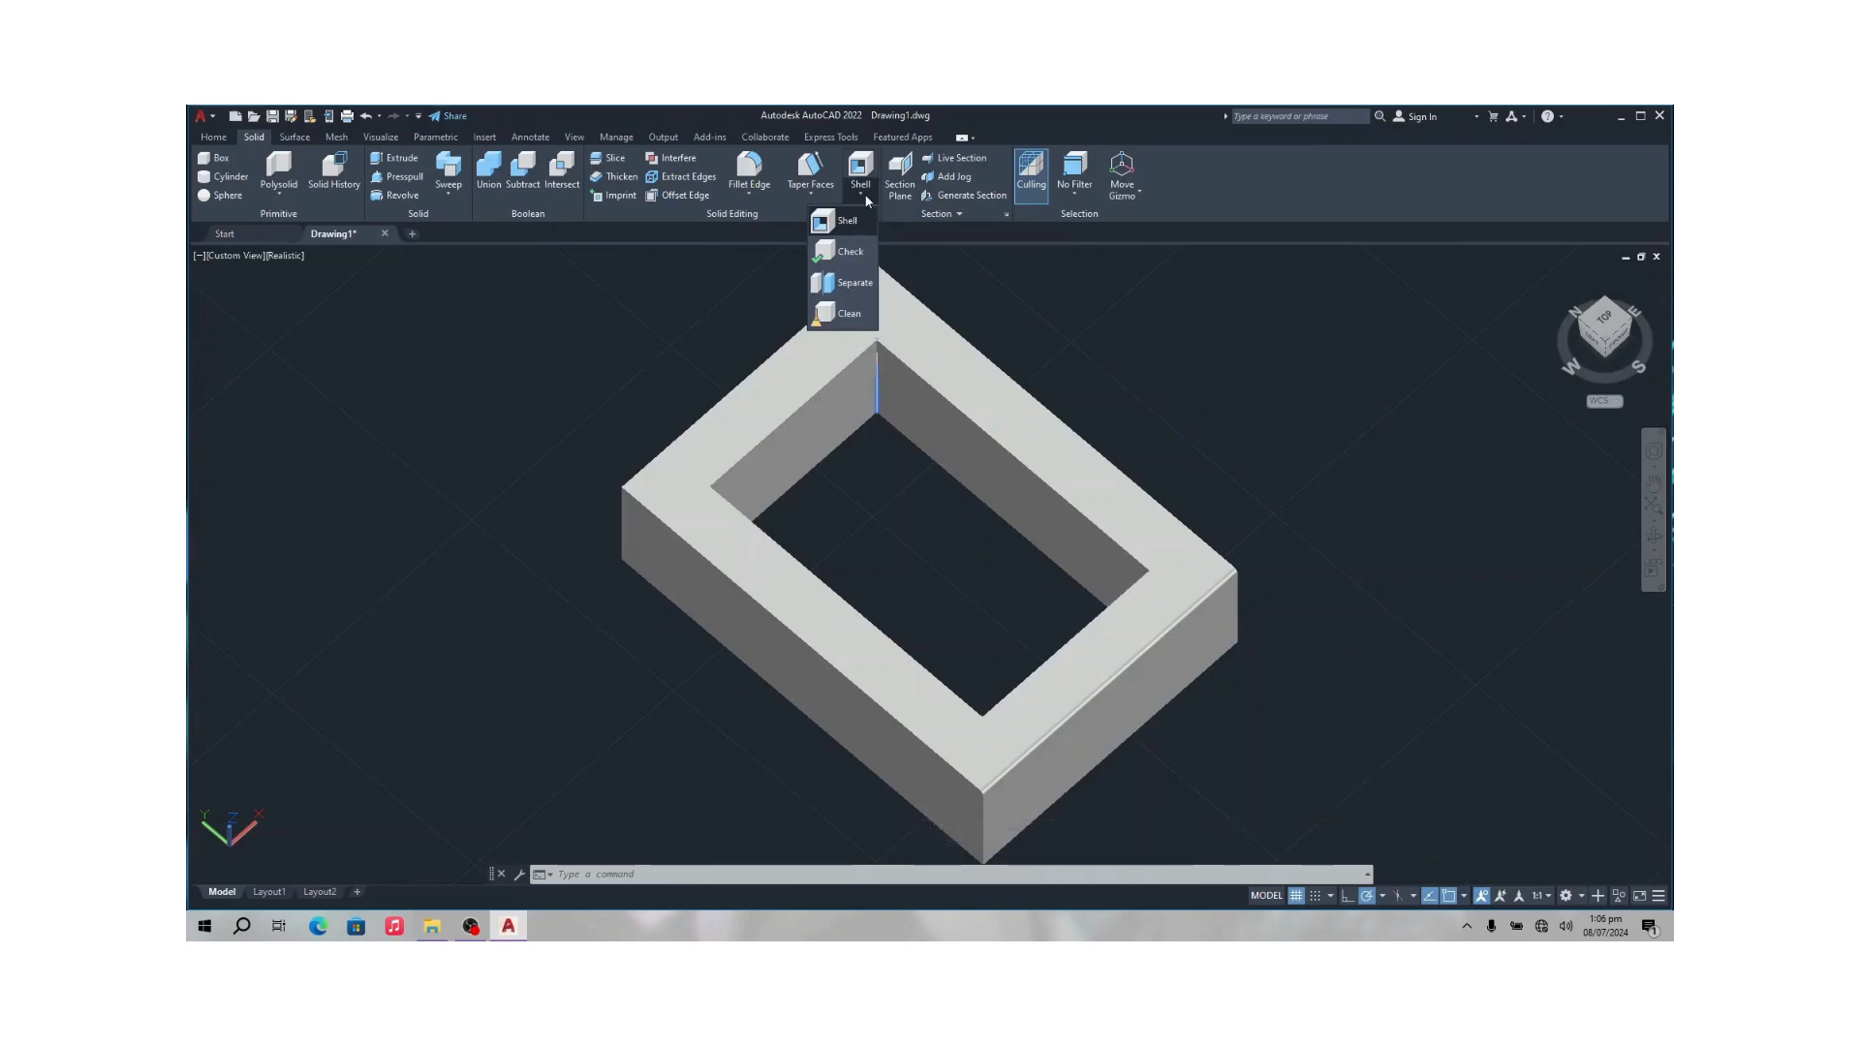
click(867, 199)
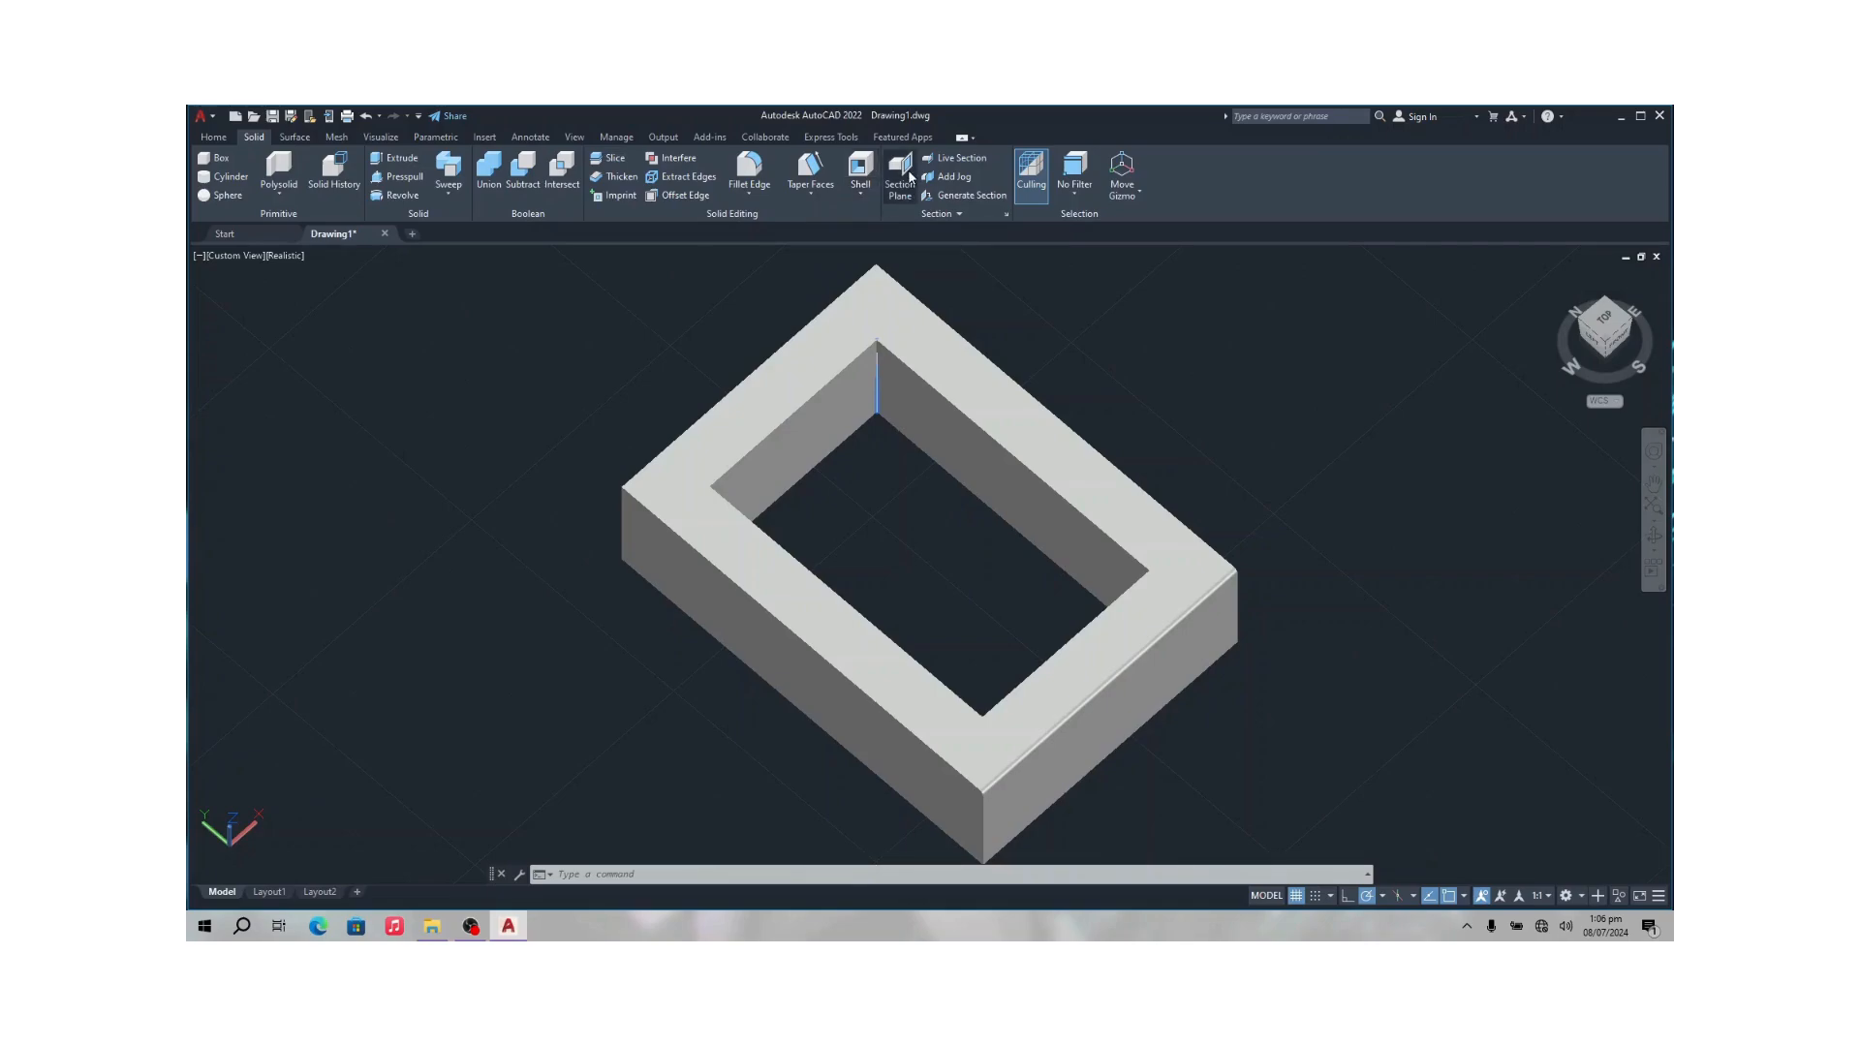
Add a section plane along the long outer side face of the hollowed box and check its placement.
click(908, 177)
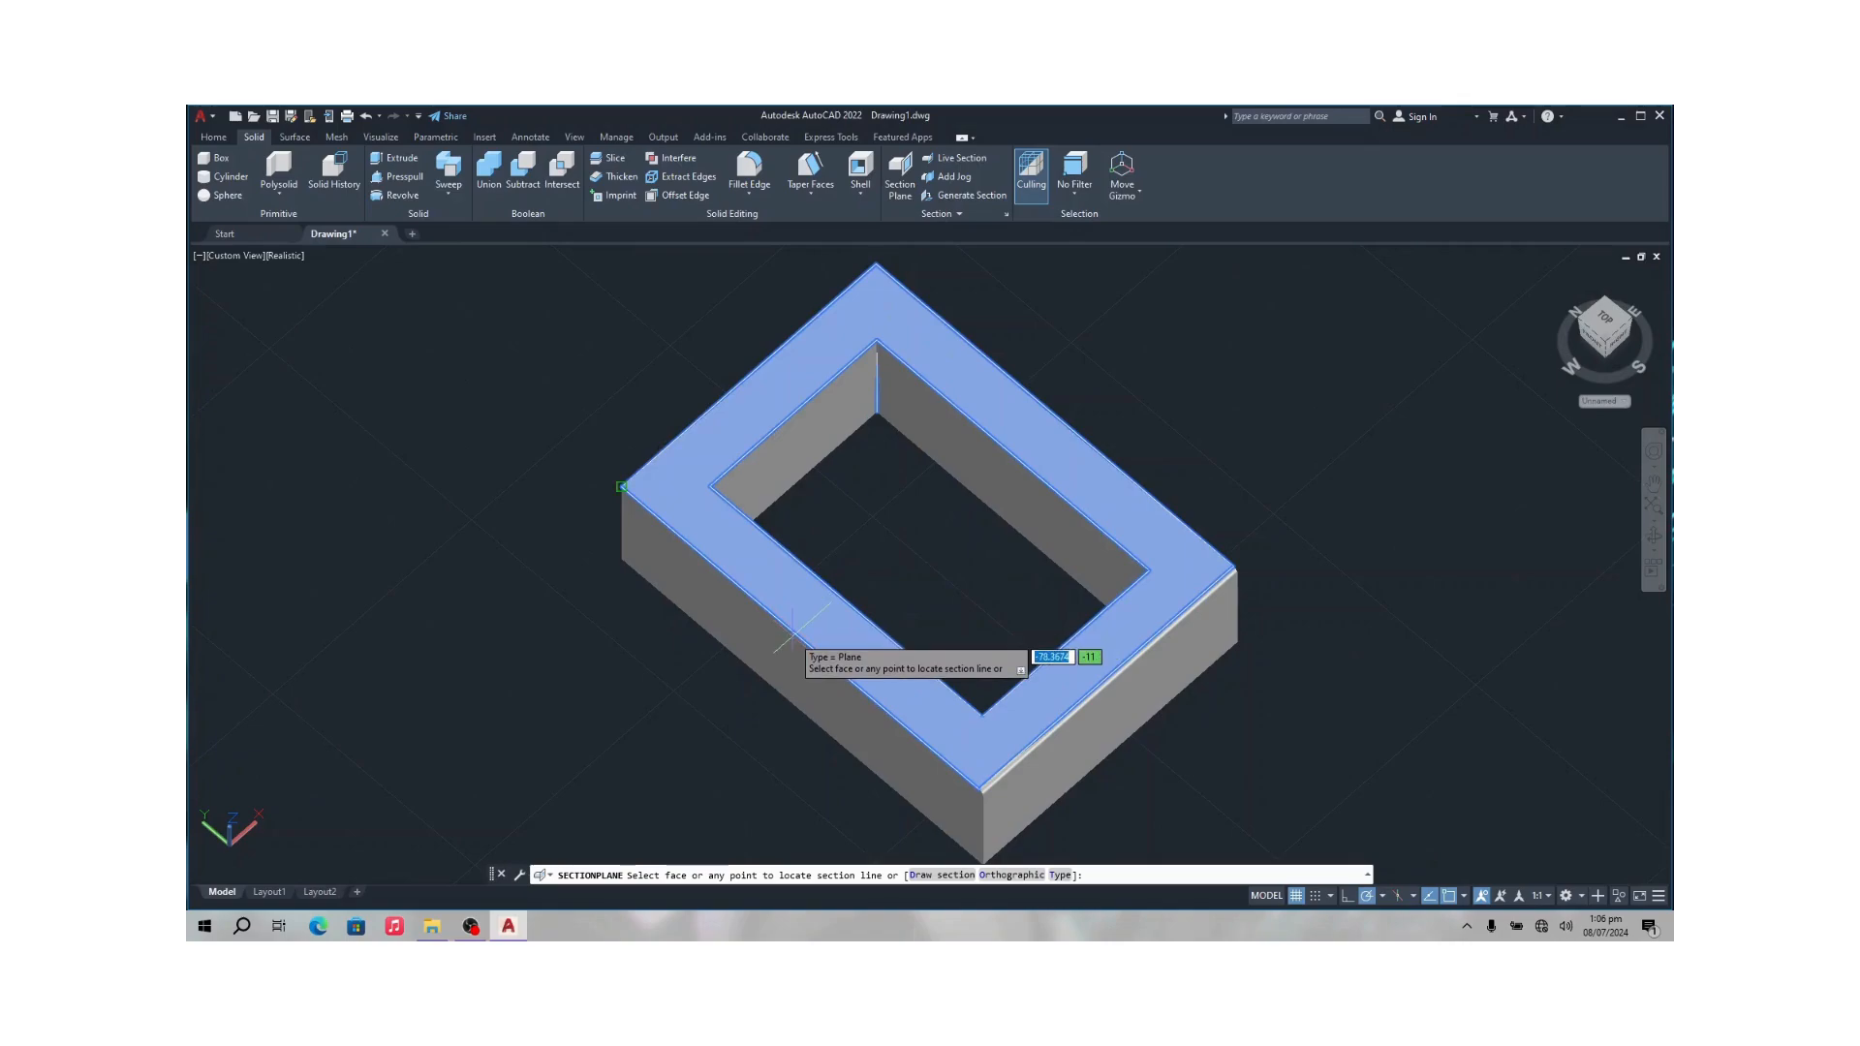
click(744, 476)
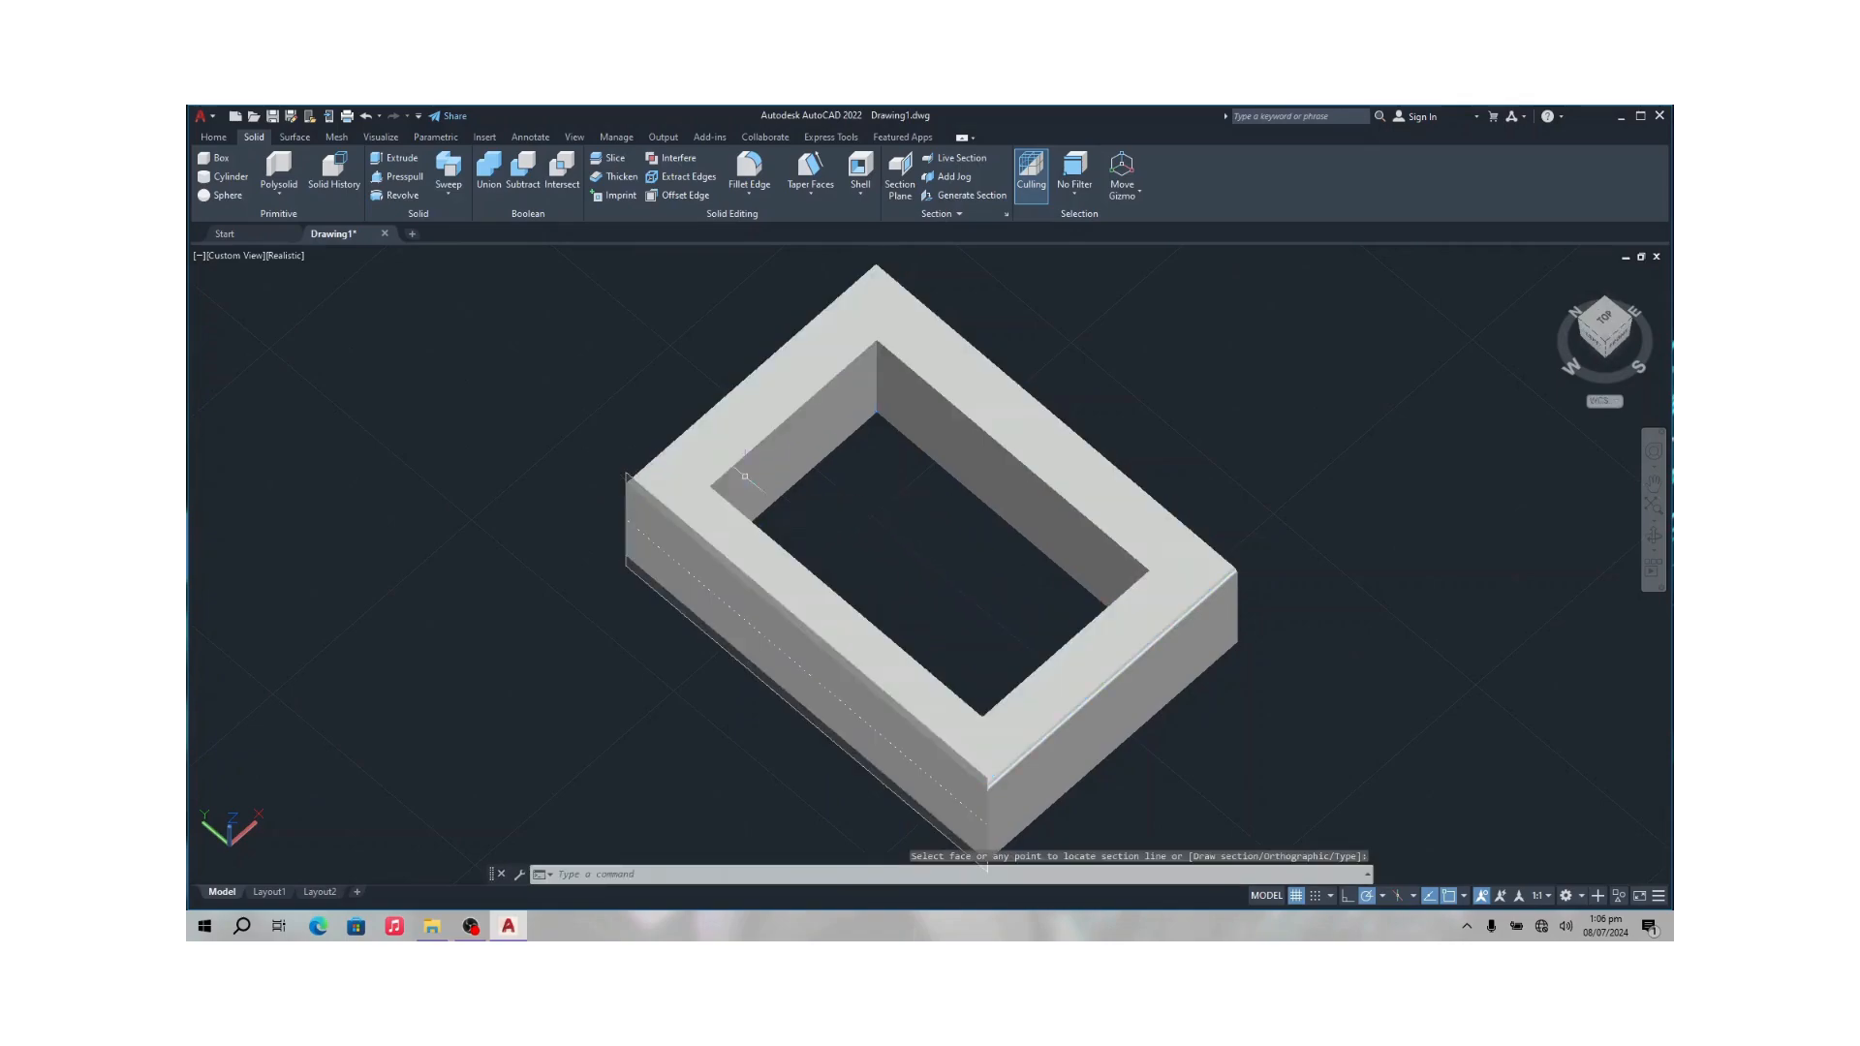
scroll(847, 584, down, 2)
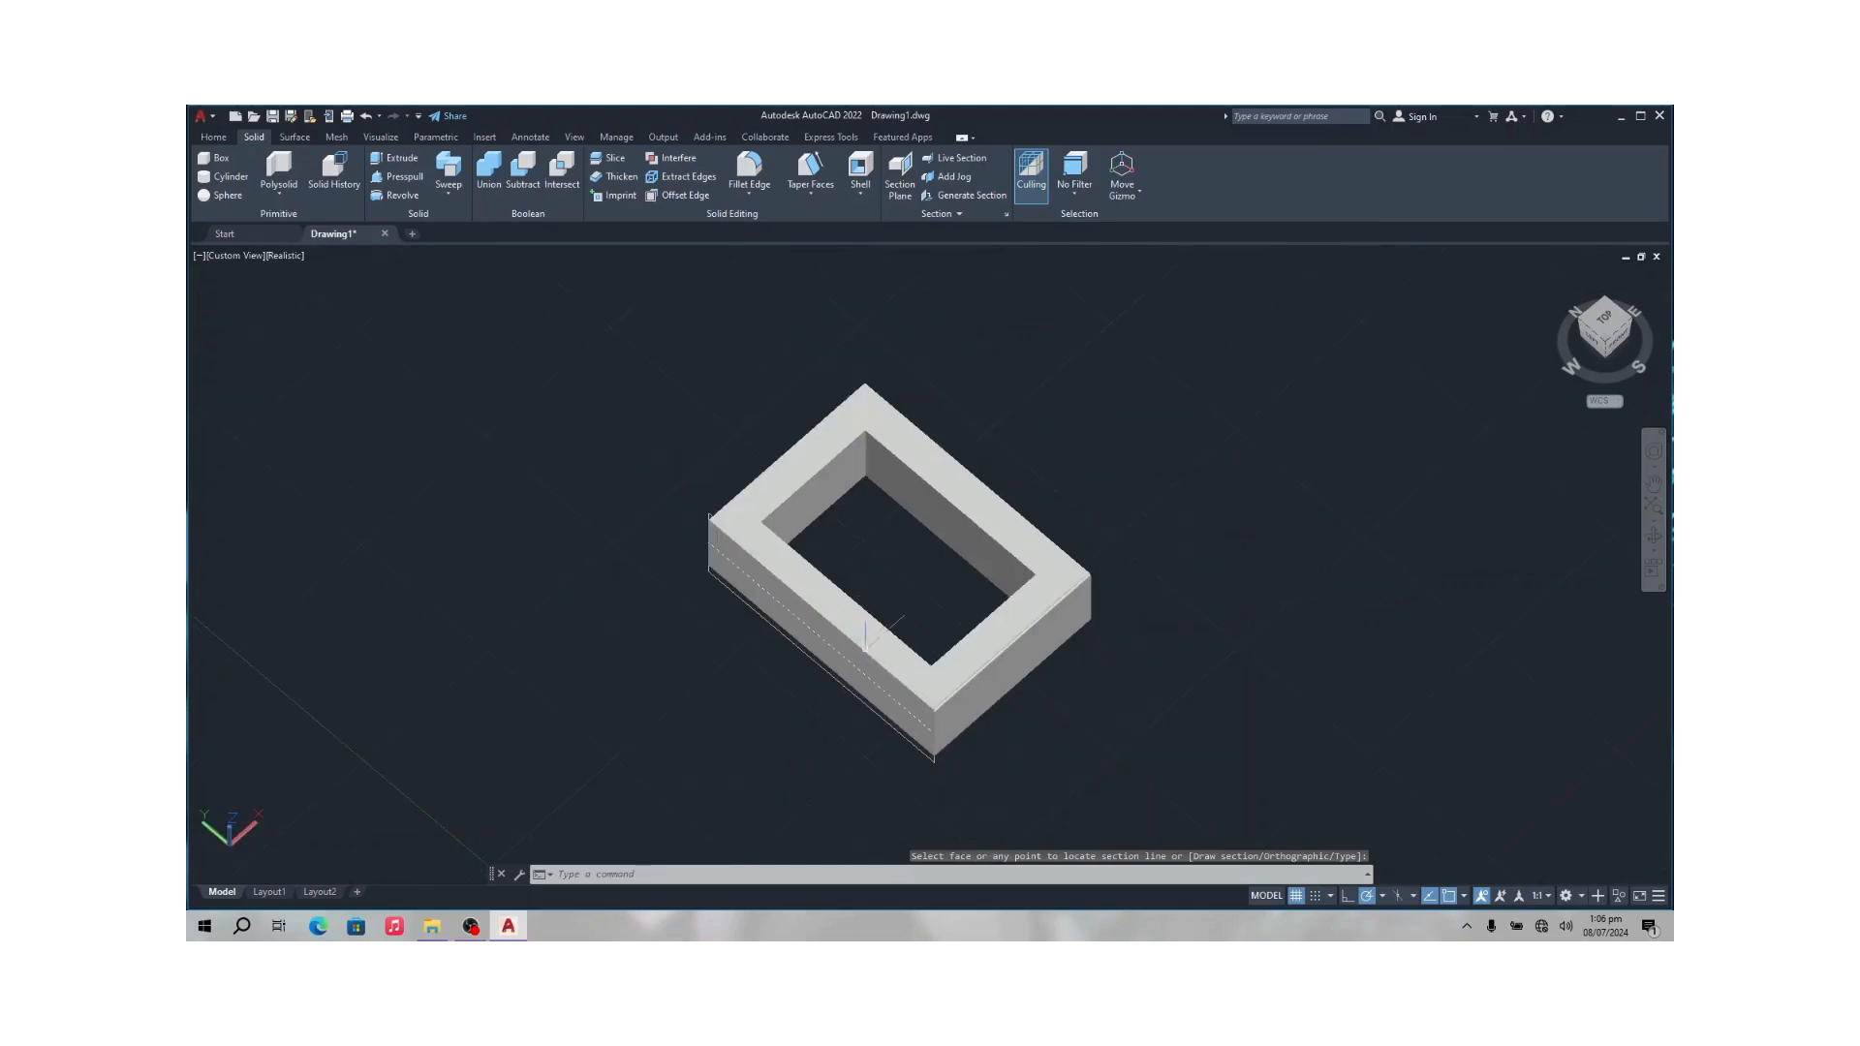
scroll(865, 636, up, 2)
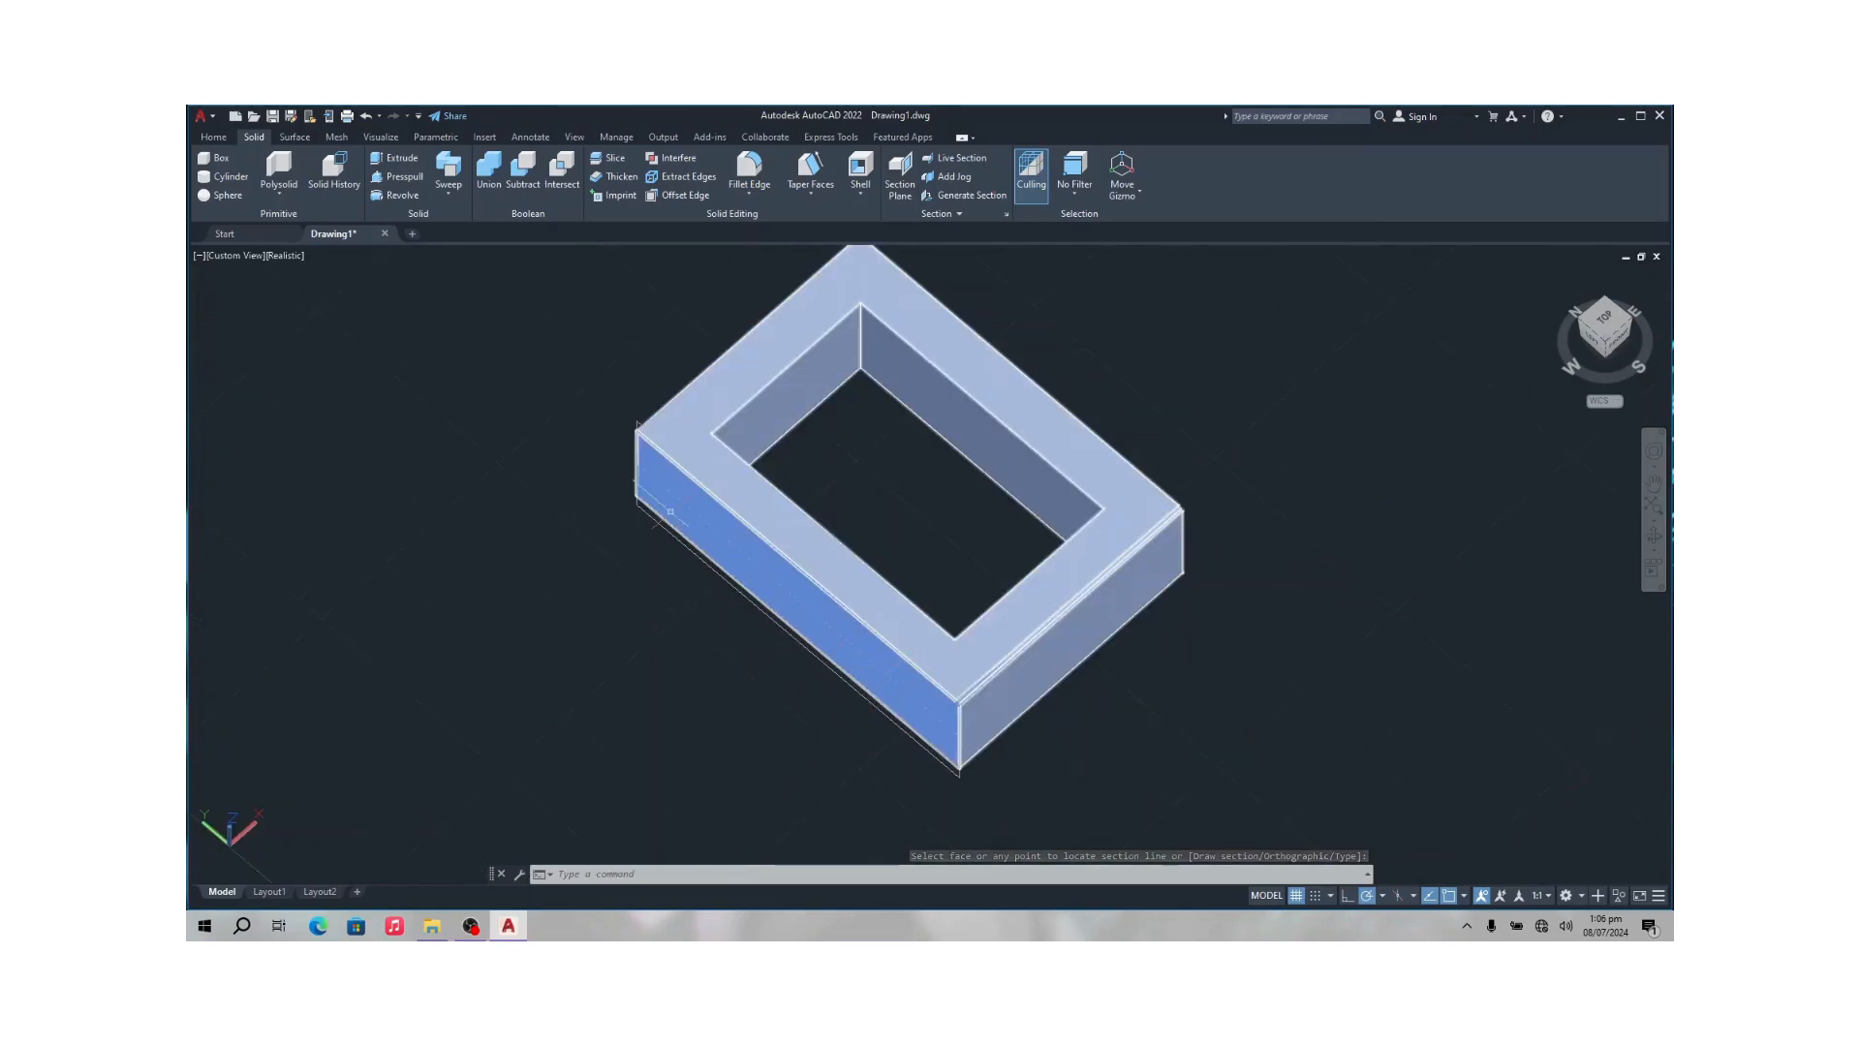
scroll(639, 416, up, 3)
scroll(662, 464, down, 4)
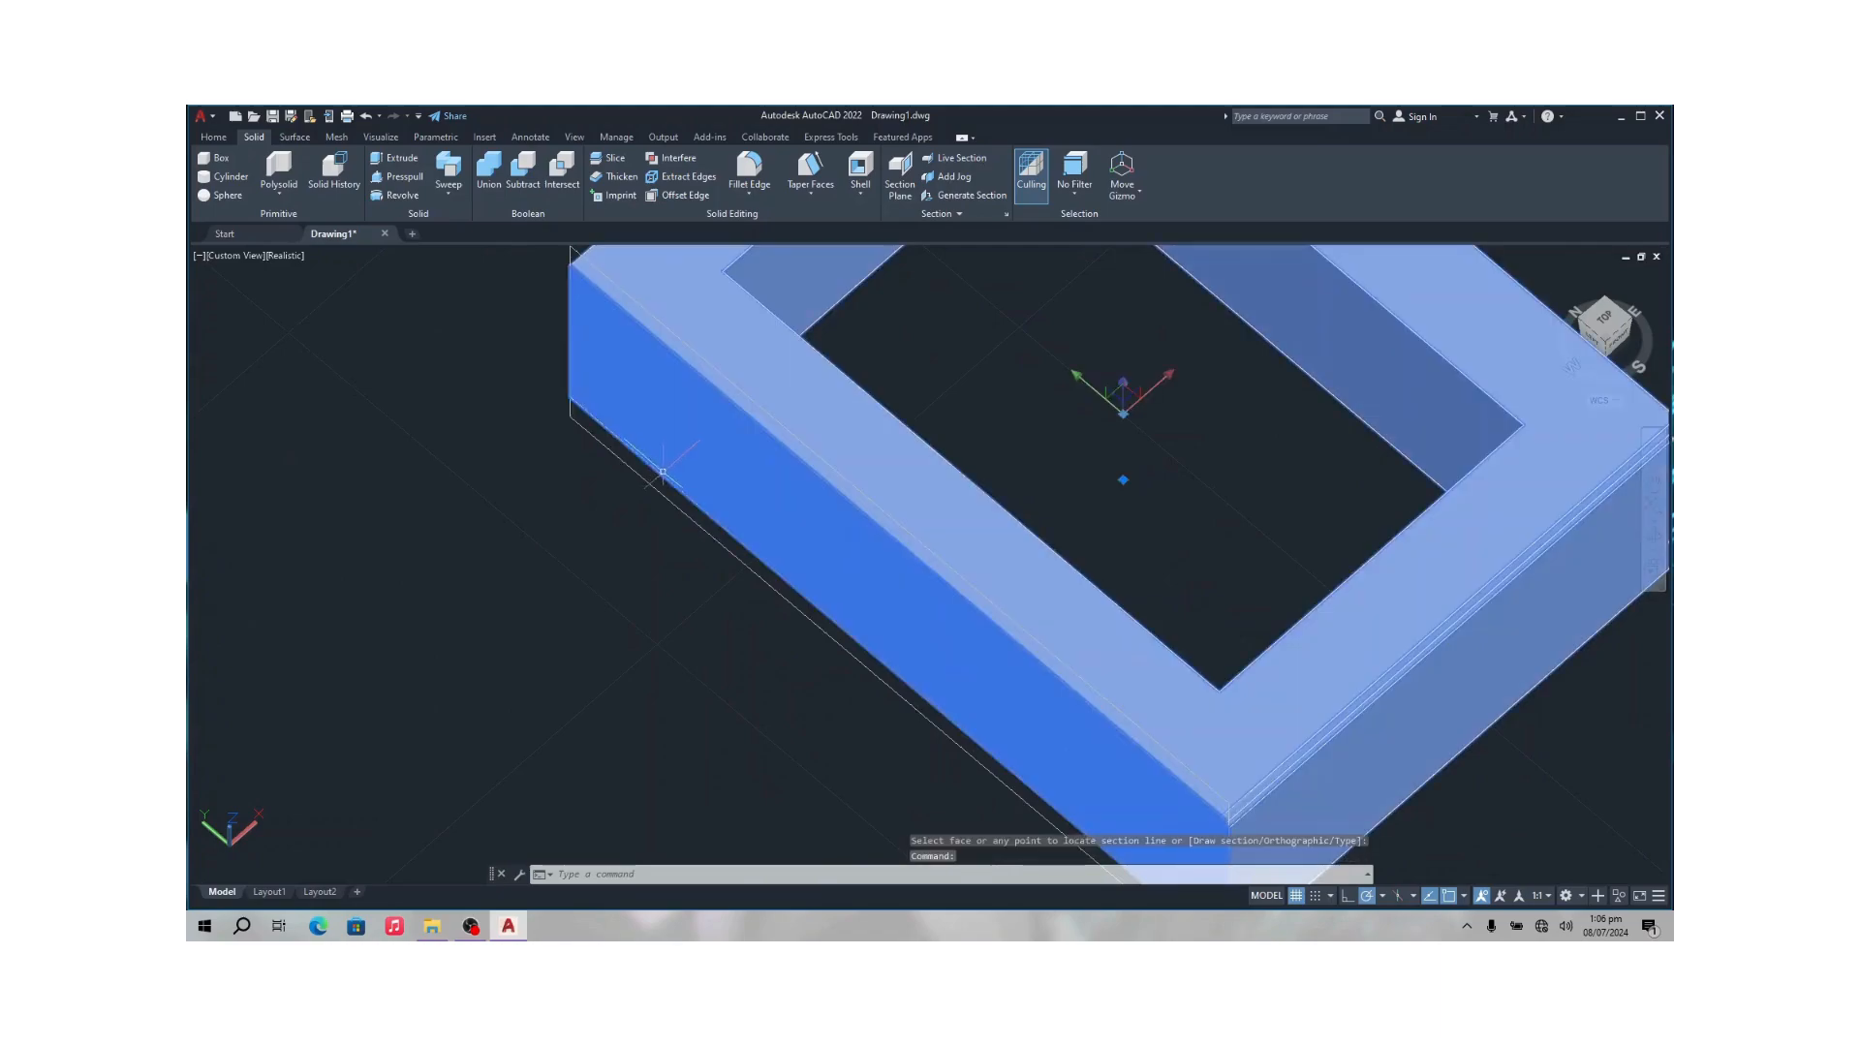
Clear the selection of the hollowed box and set the view to SW Isometric.
click(645, 592)
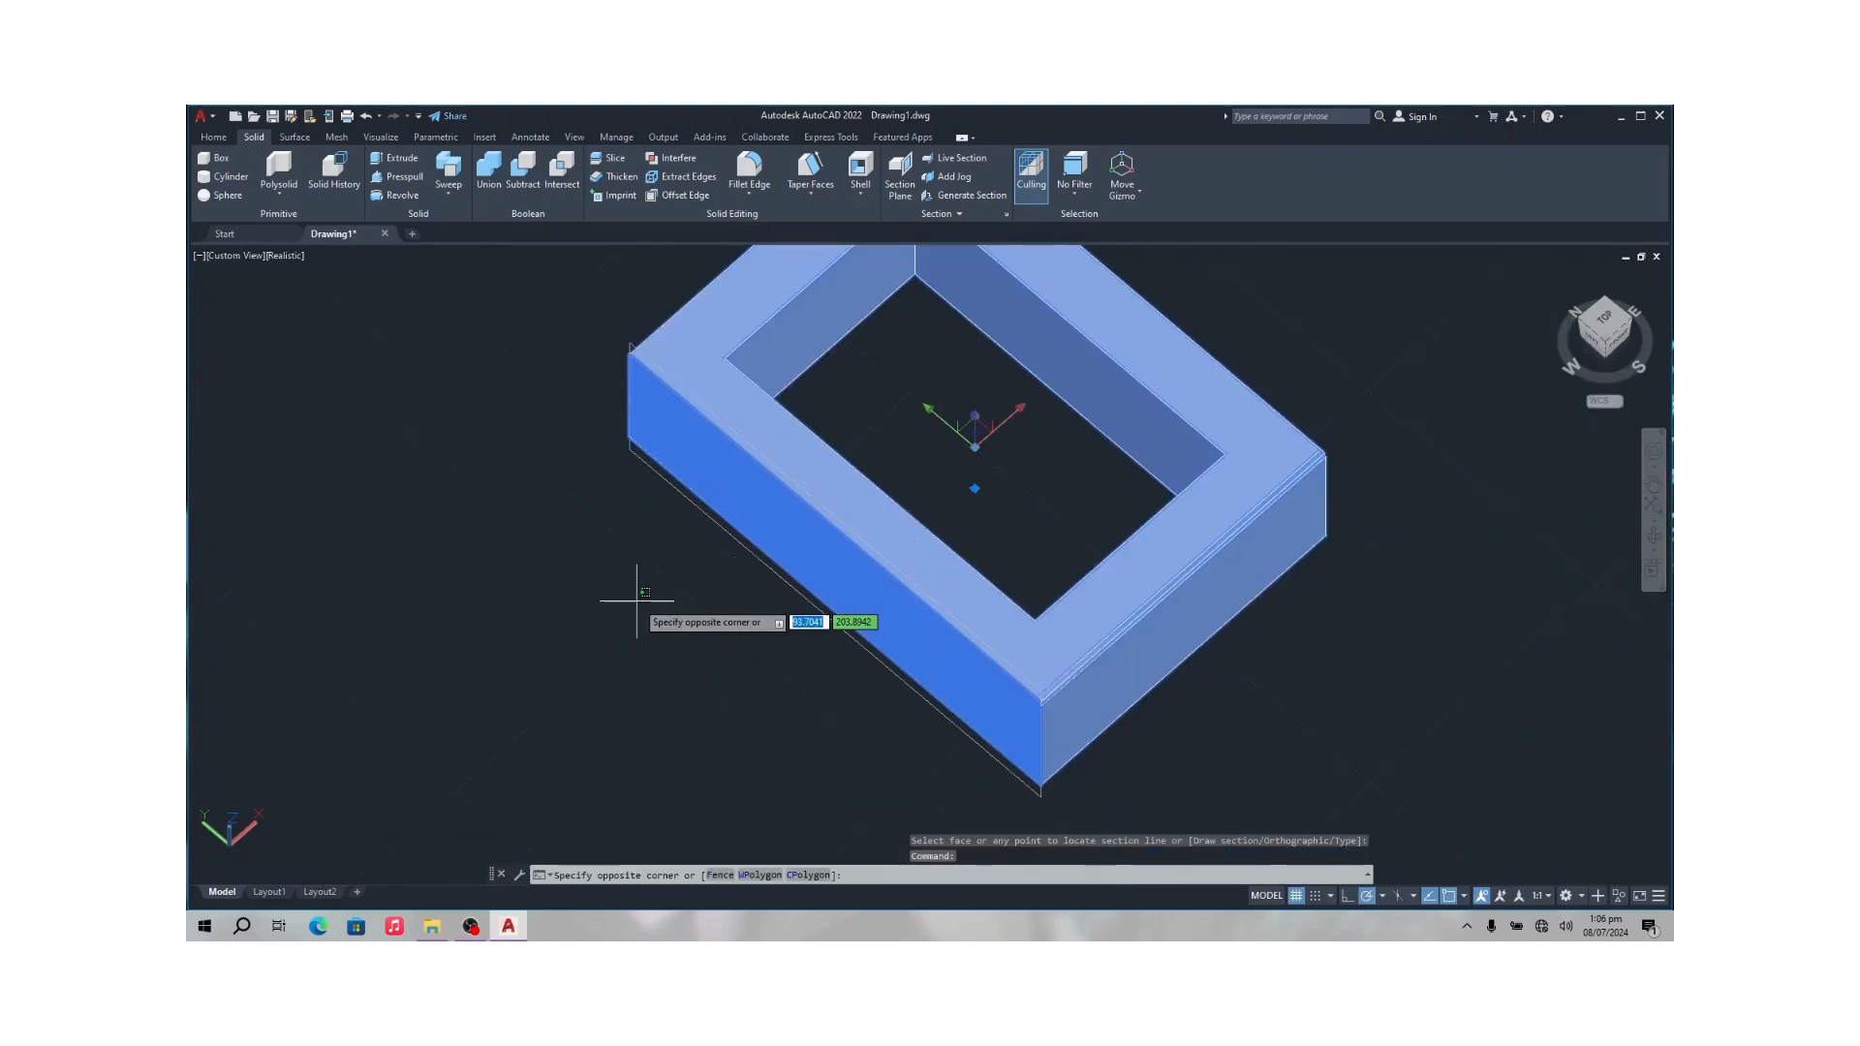
right_click(636, 599)
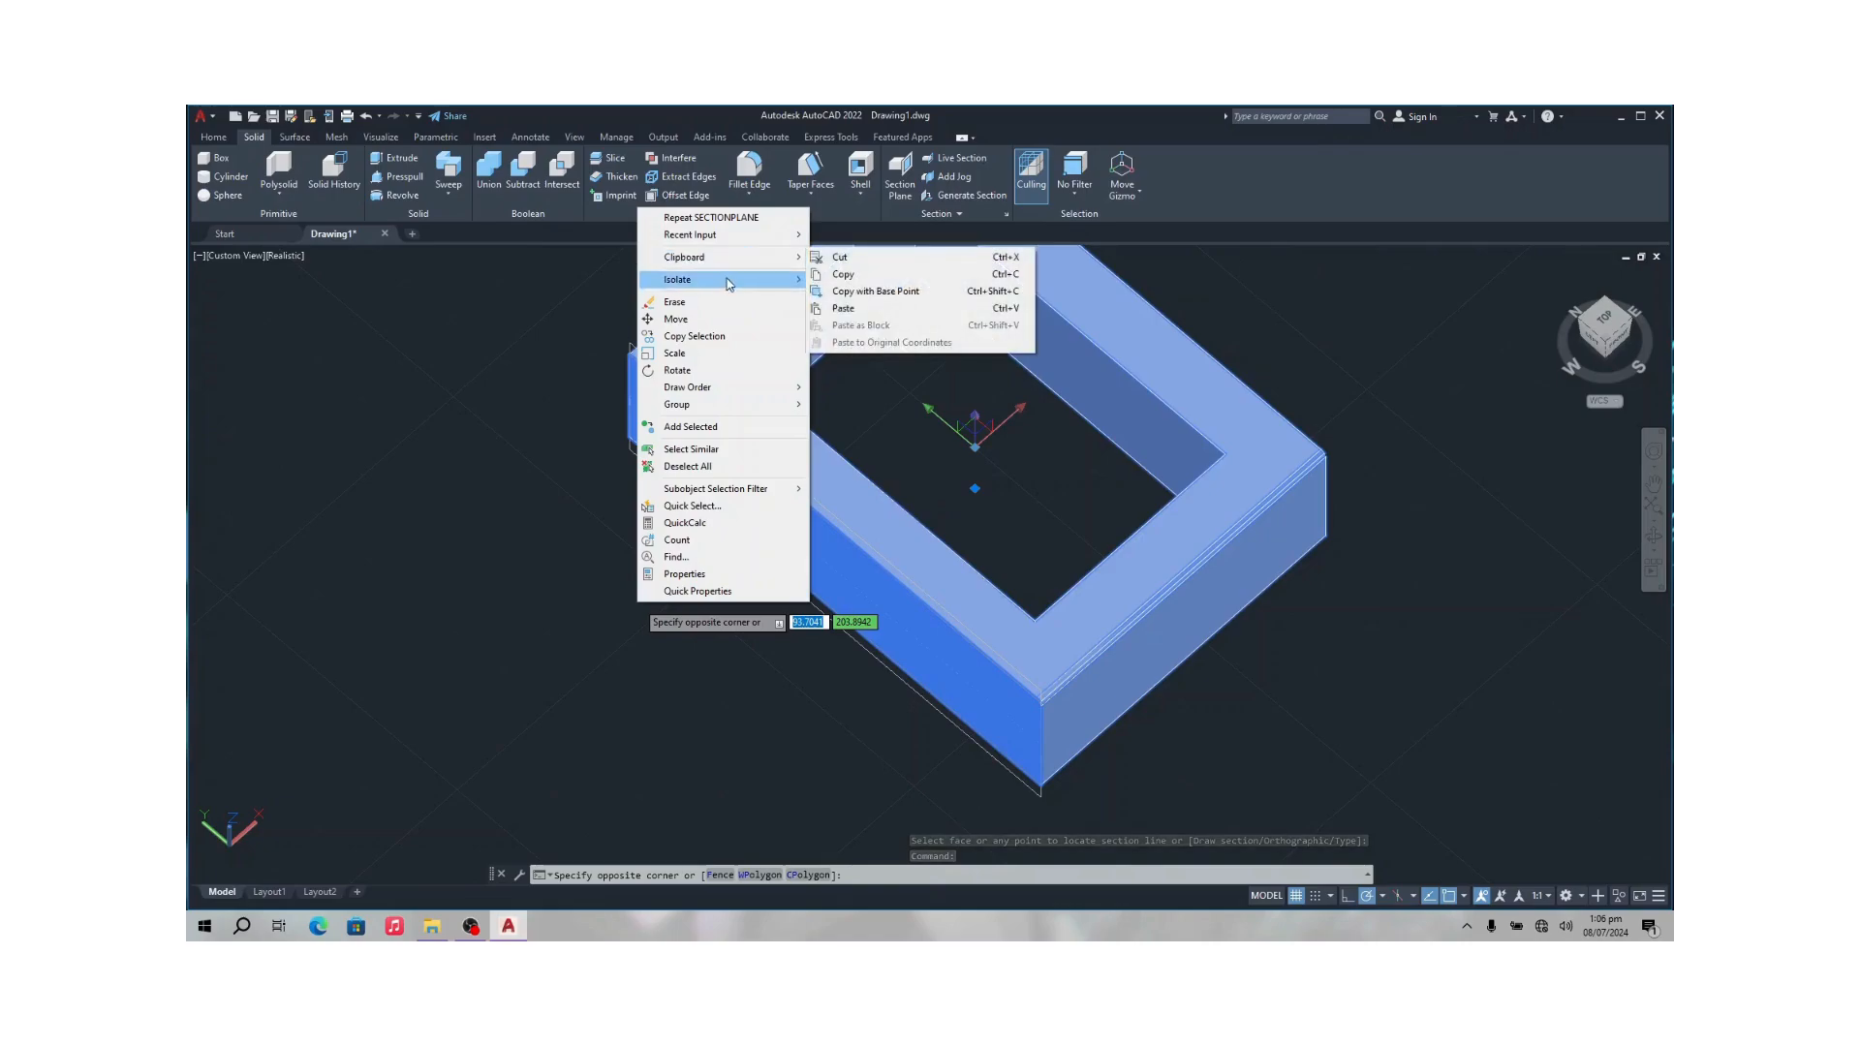
key(Escape)
key(Escape)
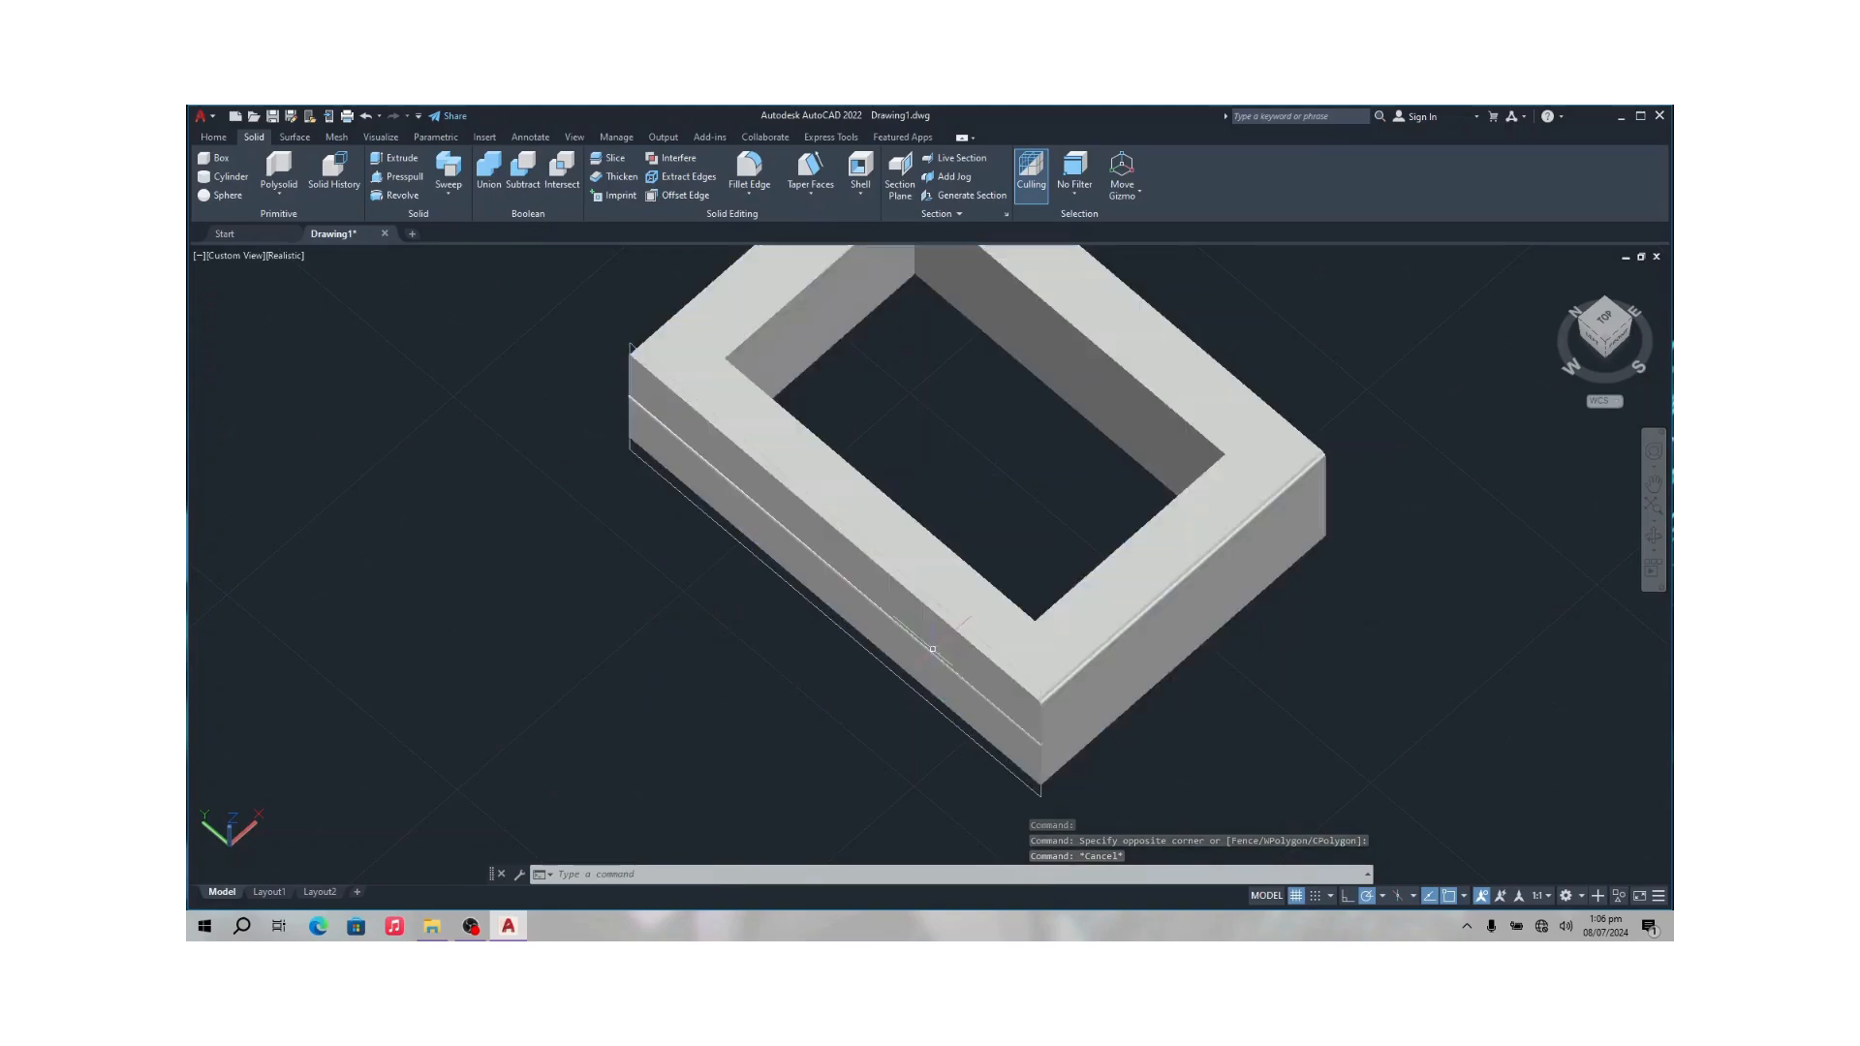
click(1605, 341)
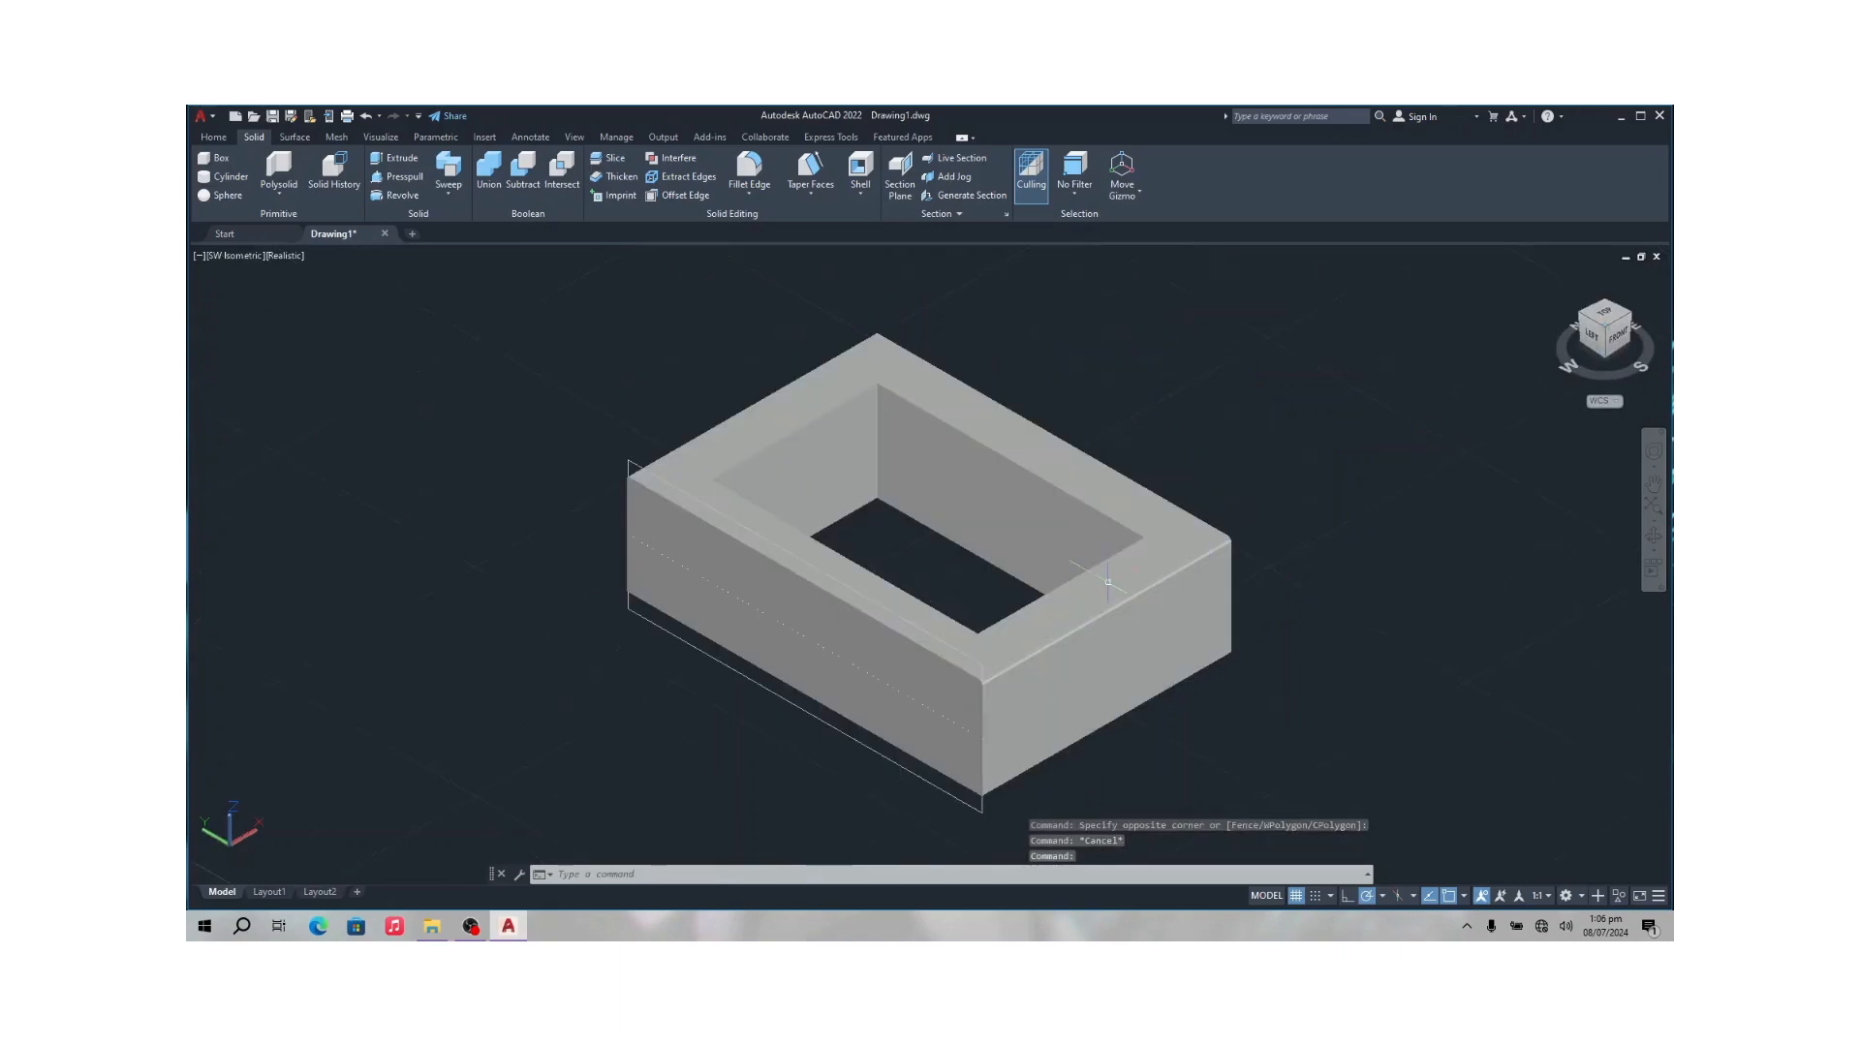
Move the section plane along the X axis into the box's hollow, to an offset of about 144.37, and deselect it.
click(873, 752)
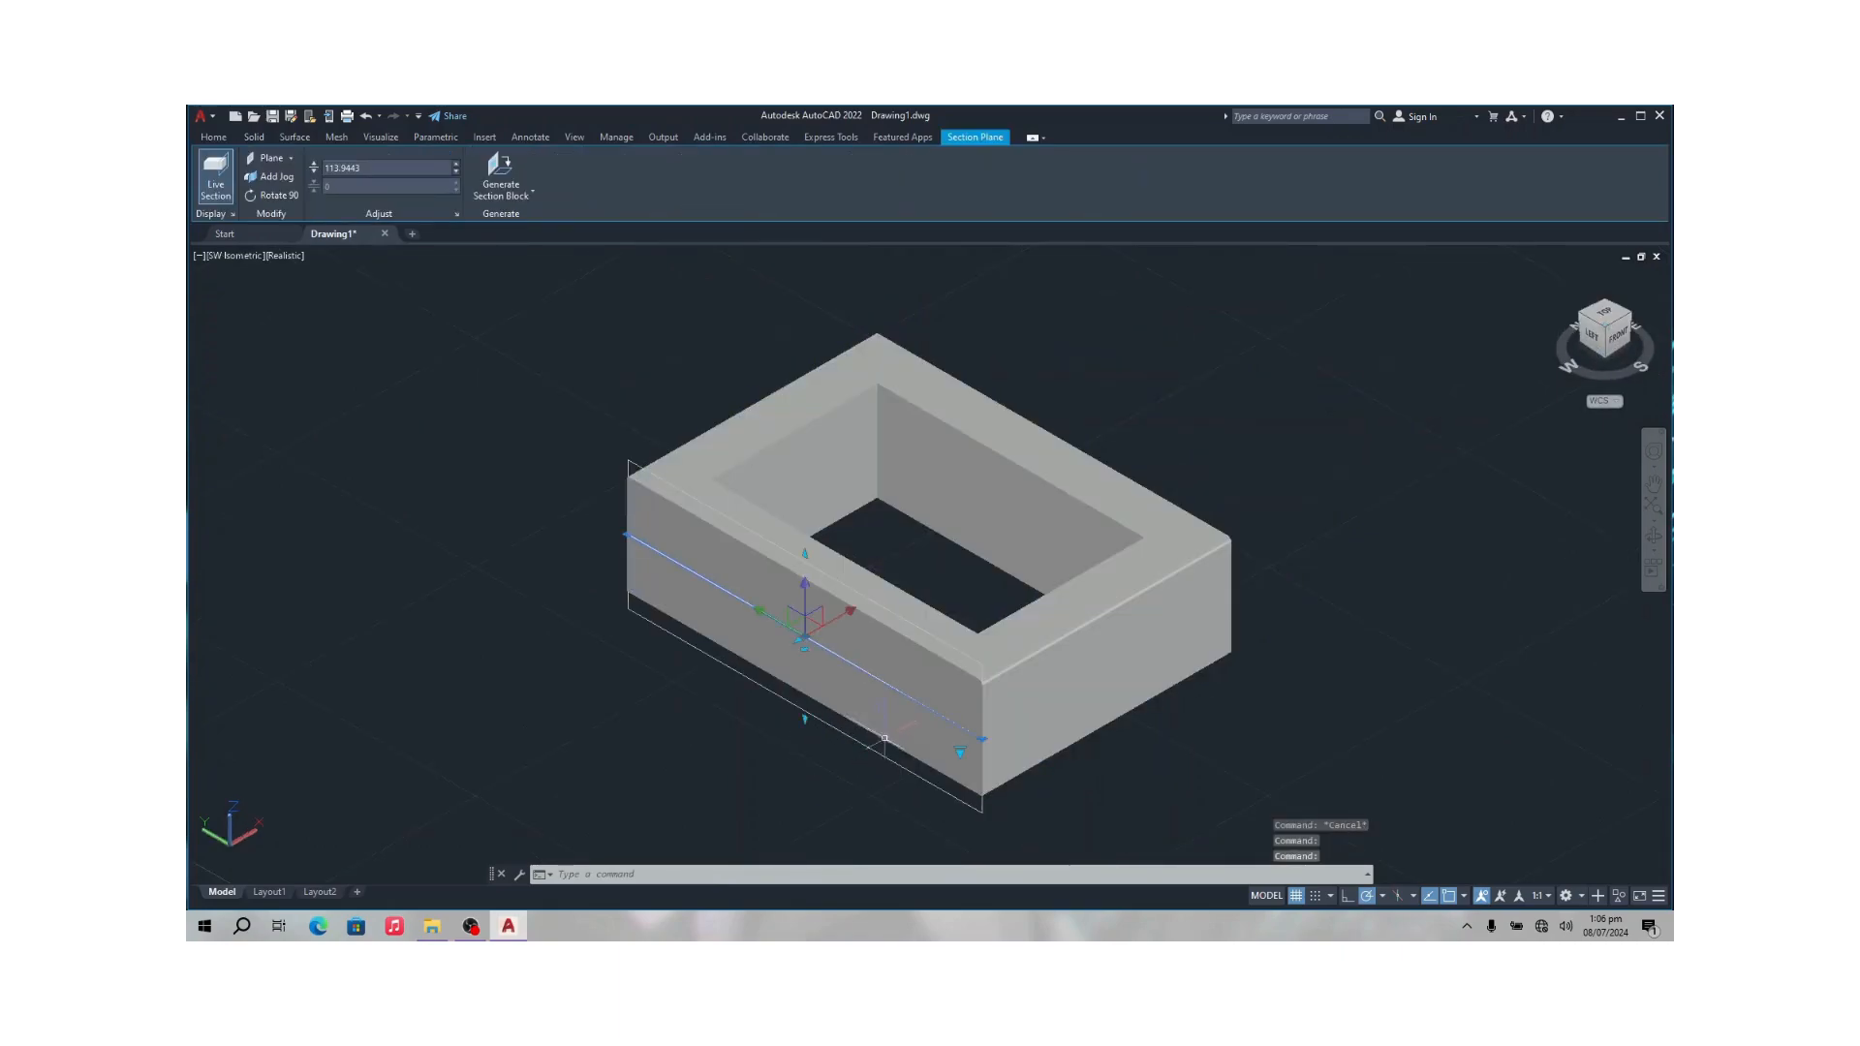
click(850, 614)
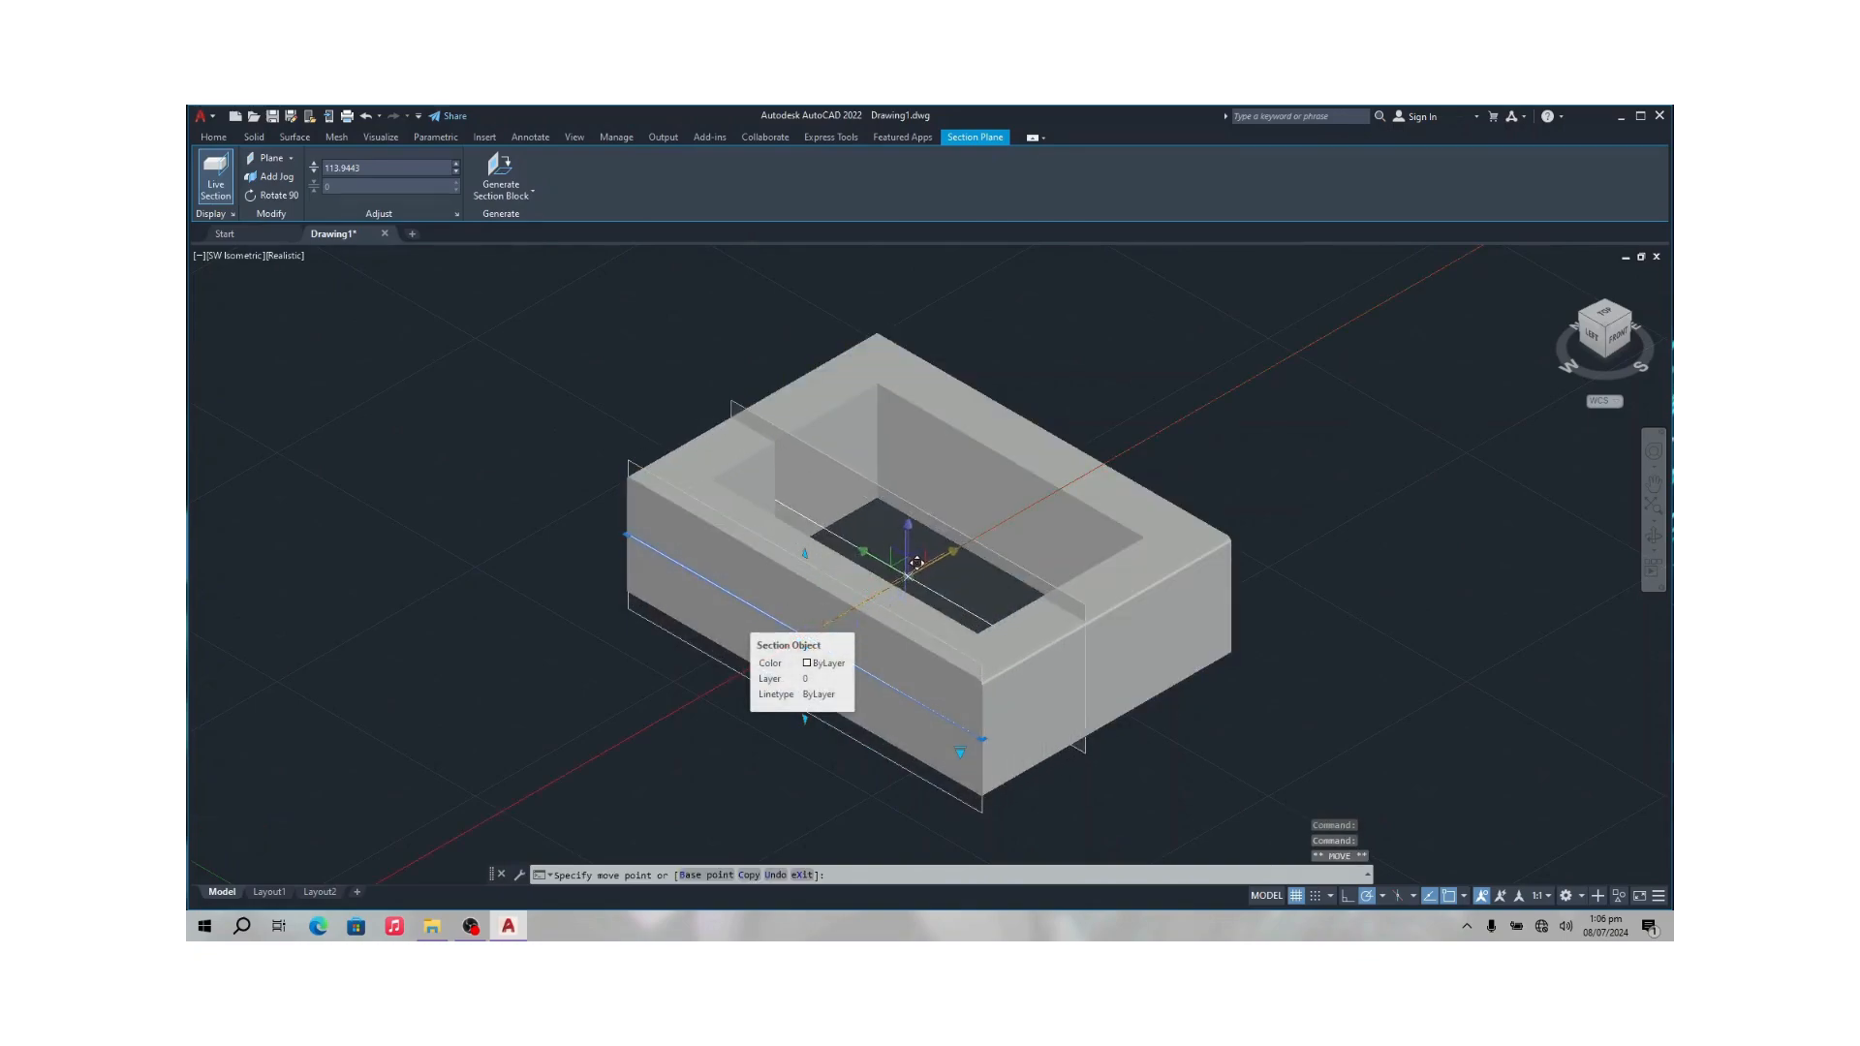
click(922, 565)
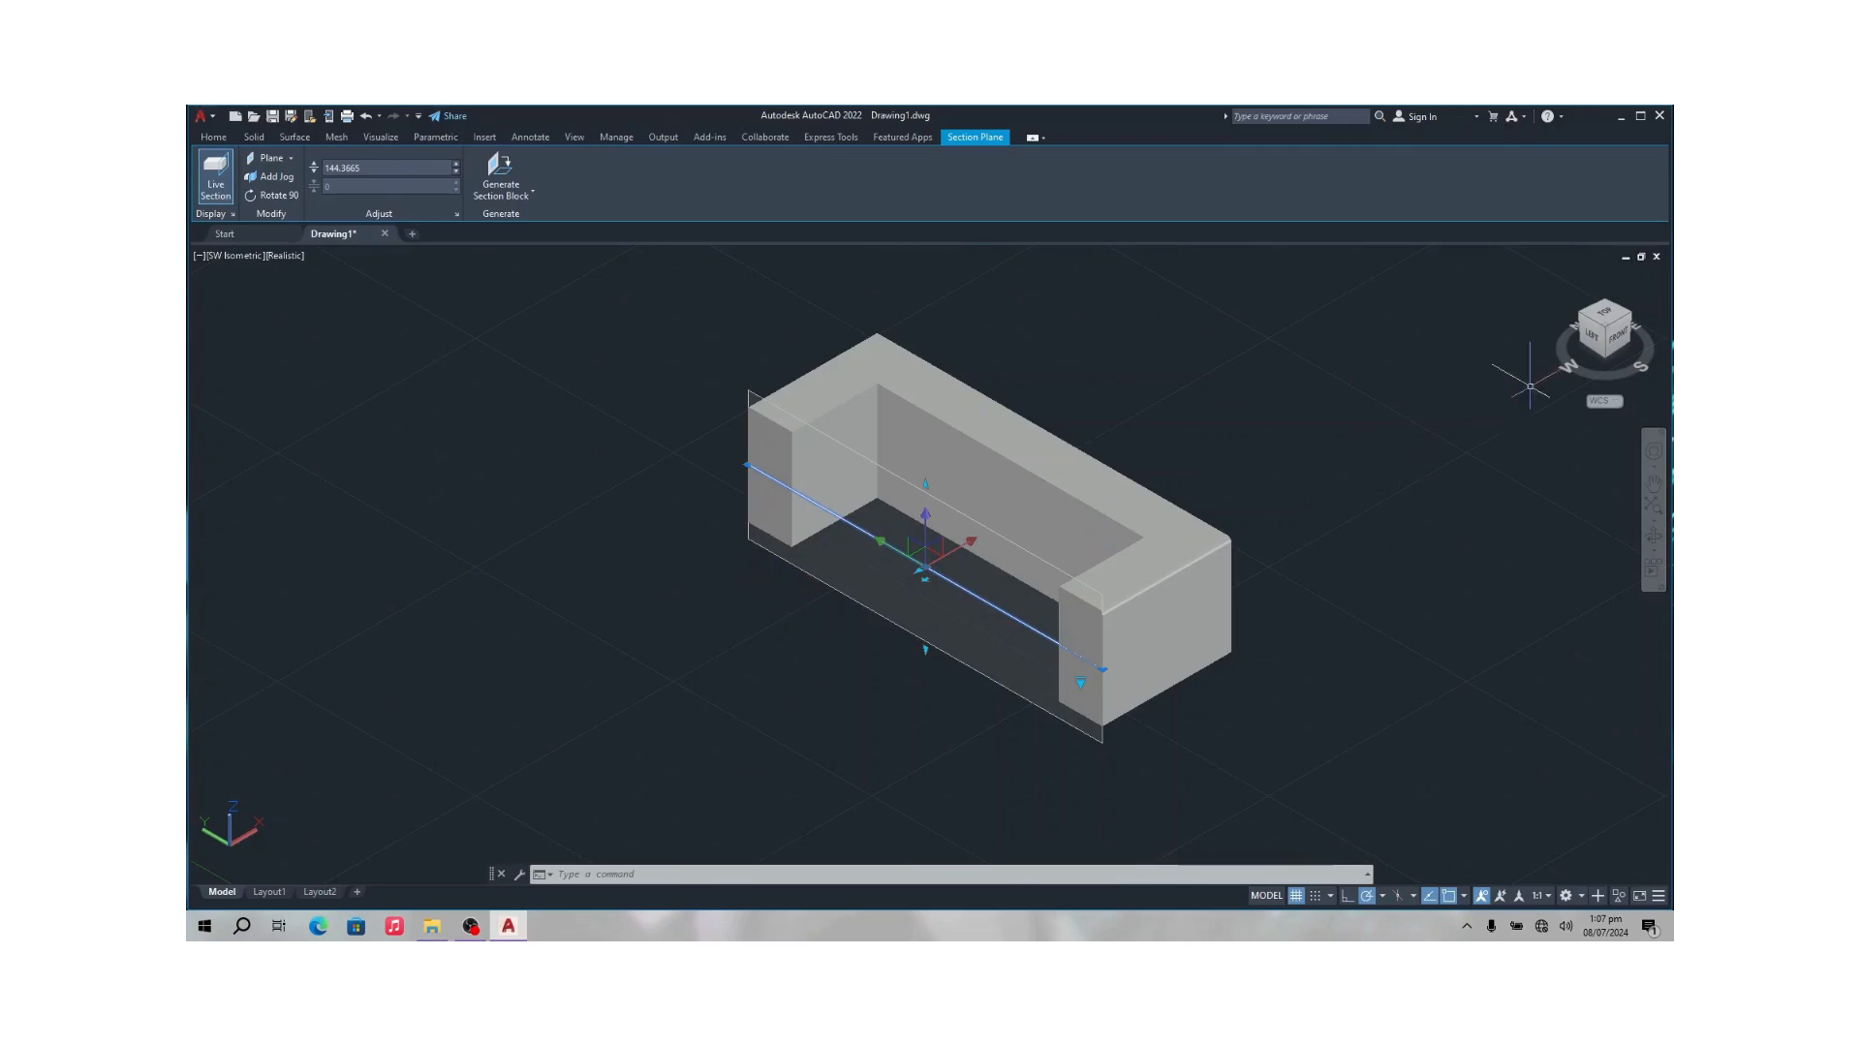
key(Escape)
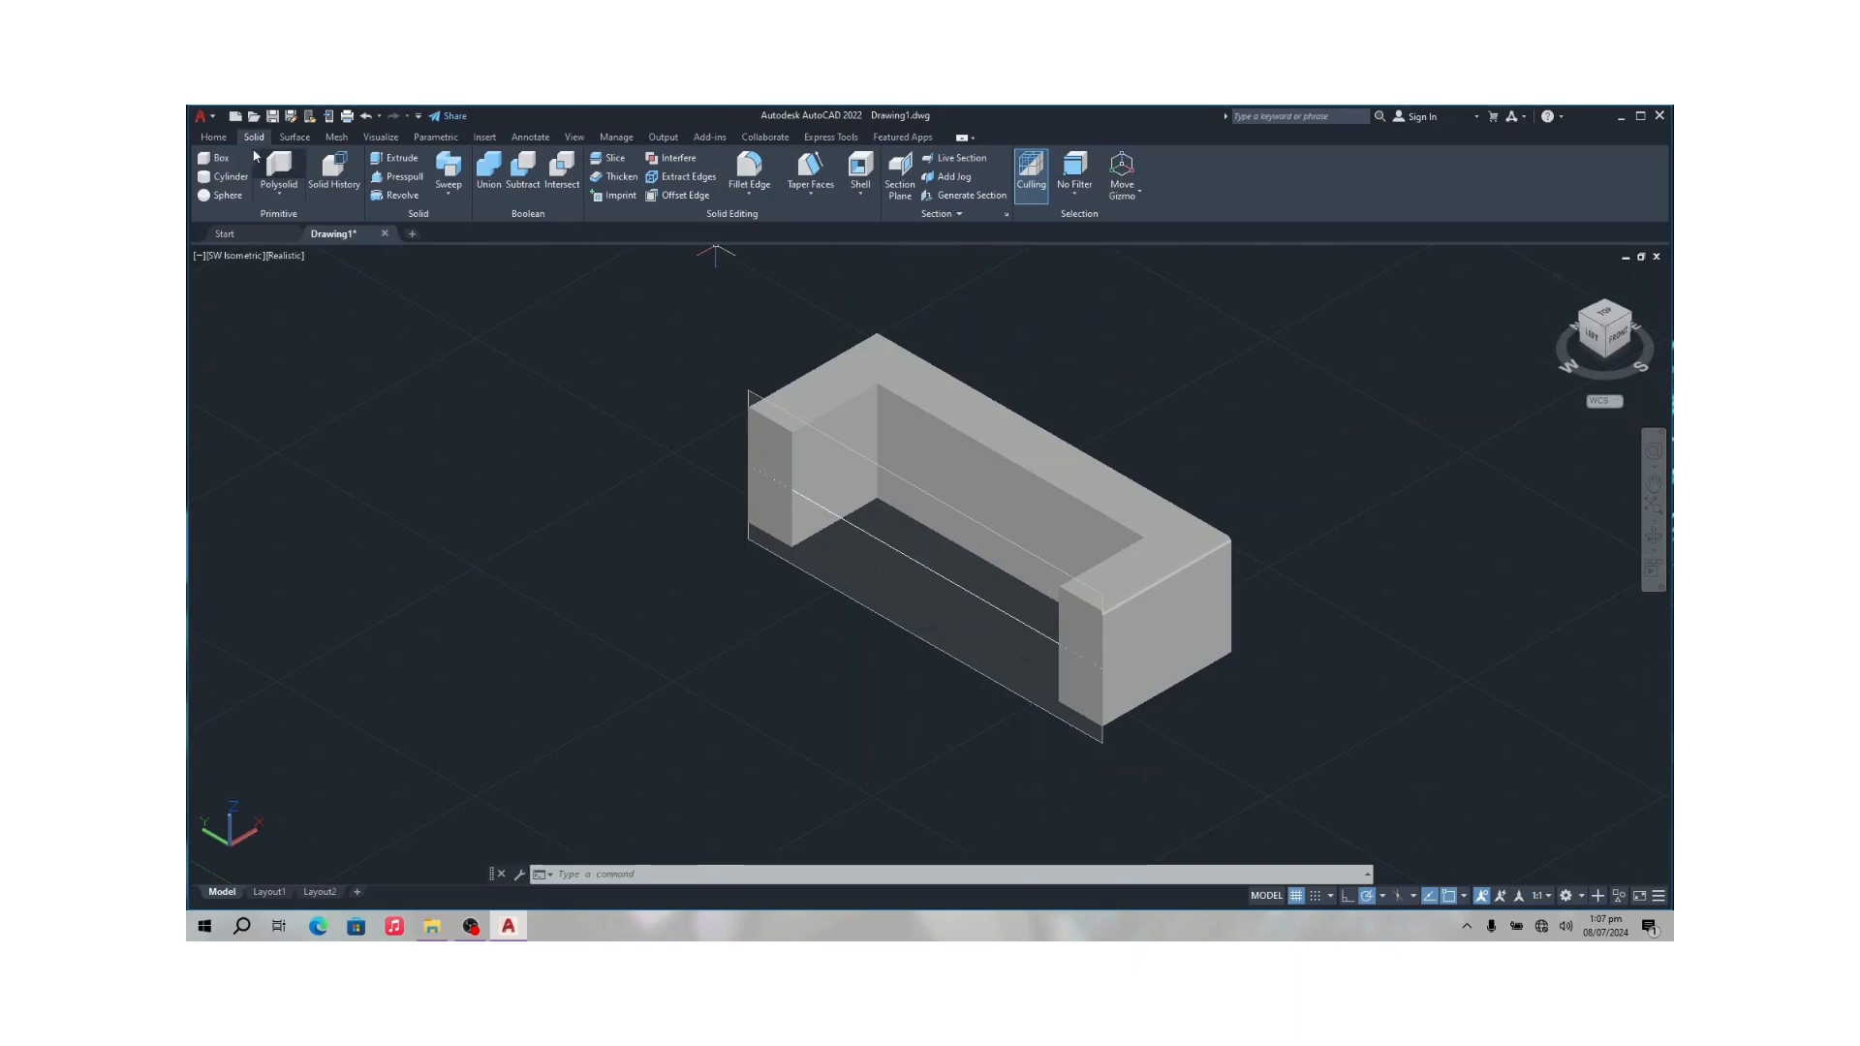
click(214, 138)
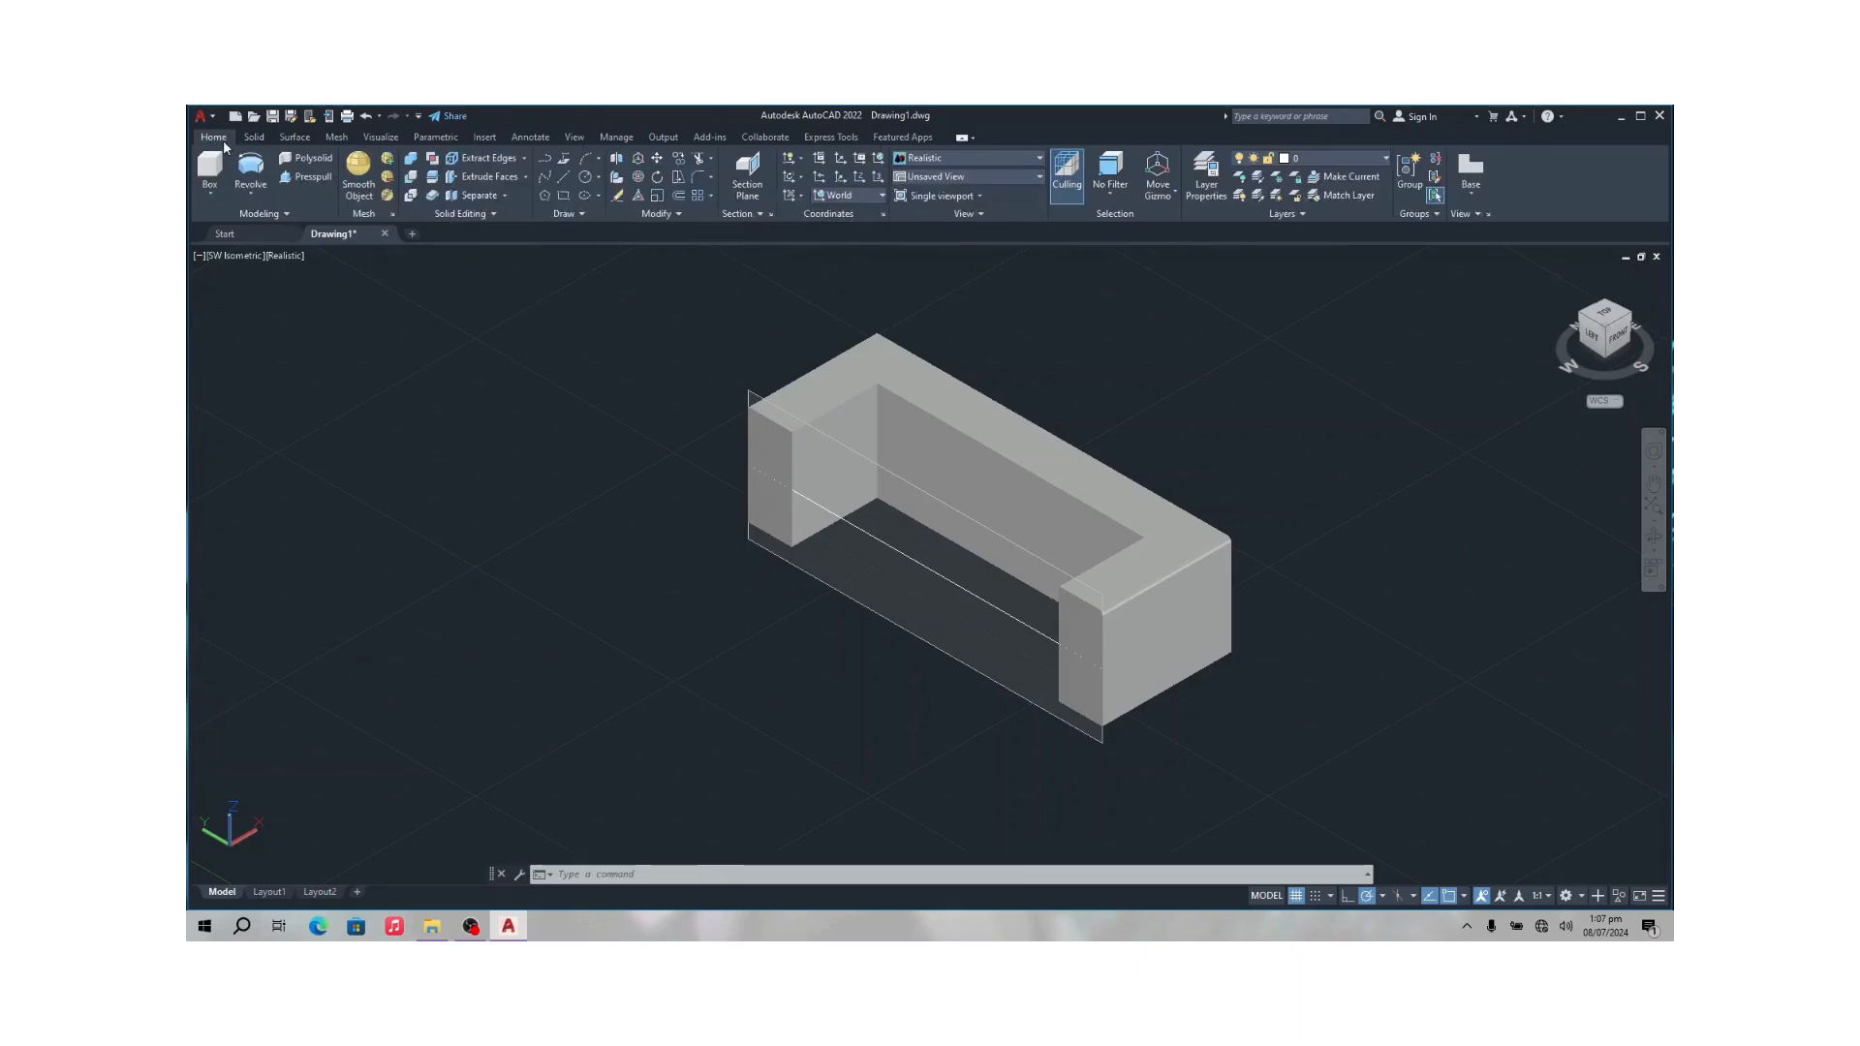